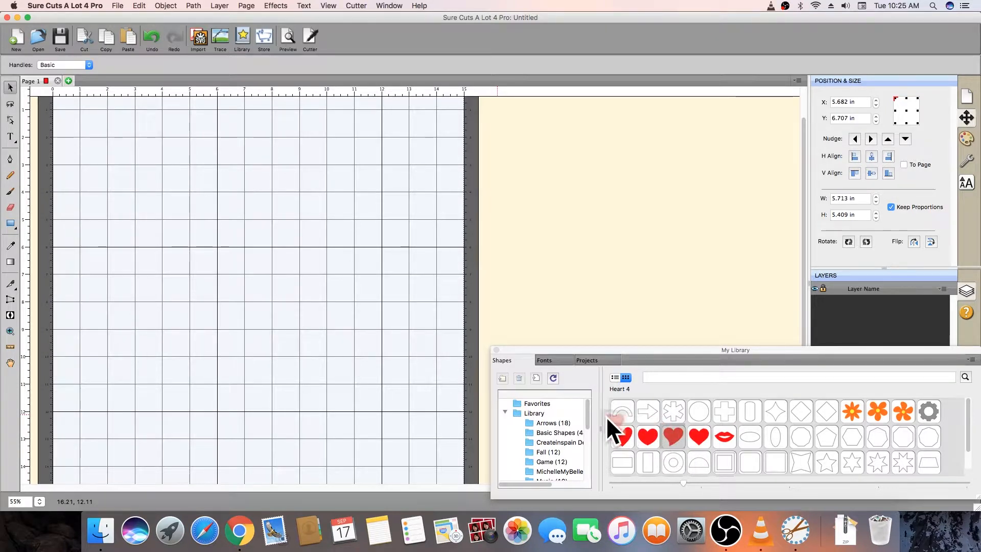
Place the Heart 4 library shape on the mat and enlarge it proportionally to about 7.1 by 6.7 in
drag(607, 417, 452, 363)
drag(398, 341, 201, 281)
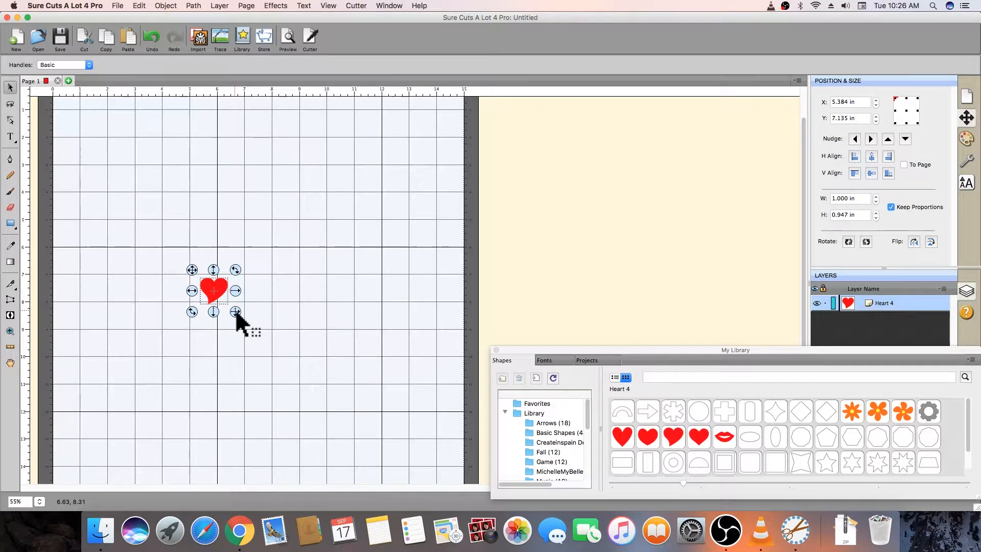
click(236, 312)
drag(237, 313, 405, 378)
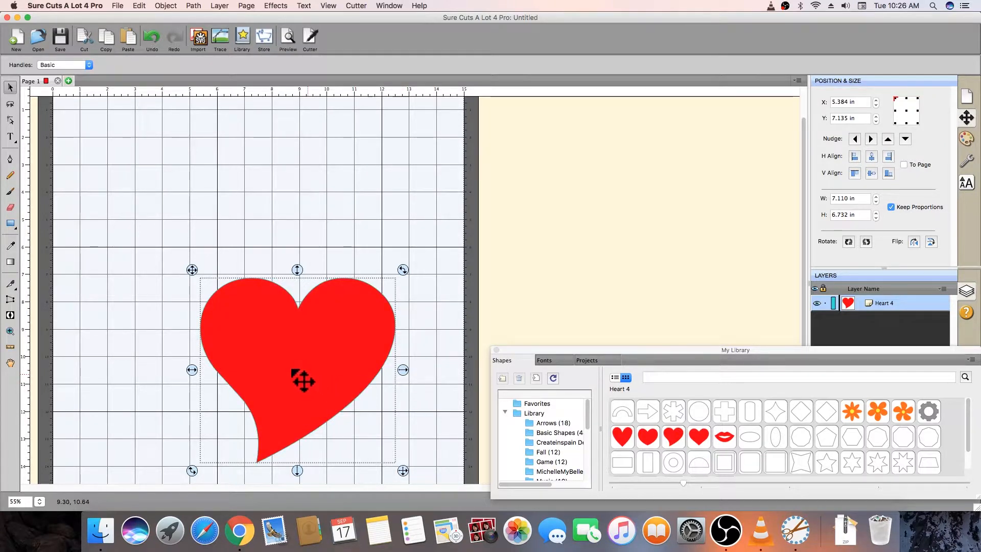
Move the heart to about X 3.8 in, Y 6.3 in on the mat and deselect it
drag(300, 377, 232, 360)
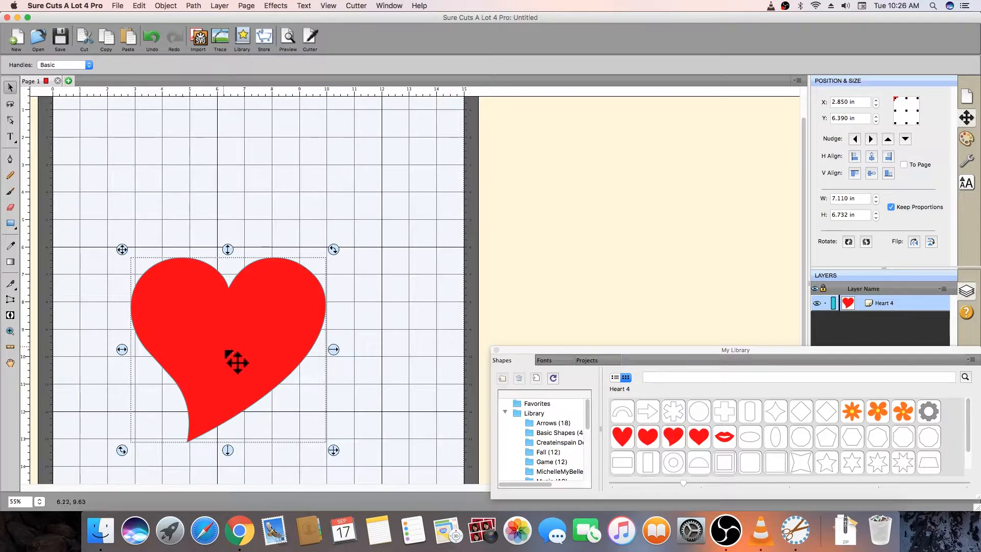
click(410, 223)
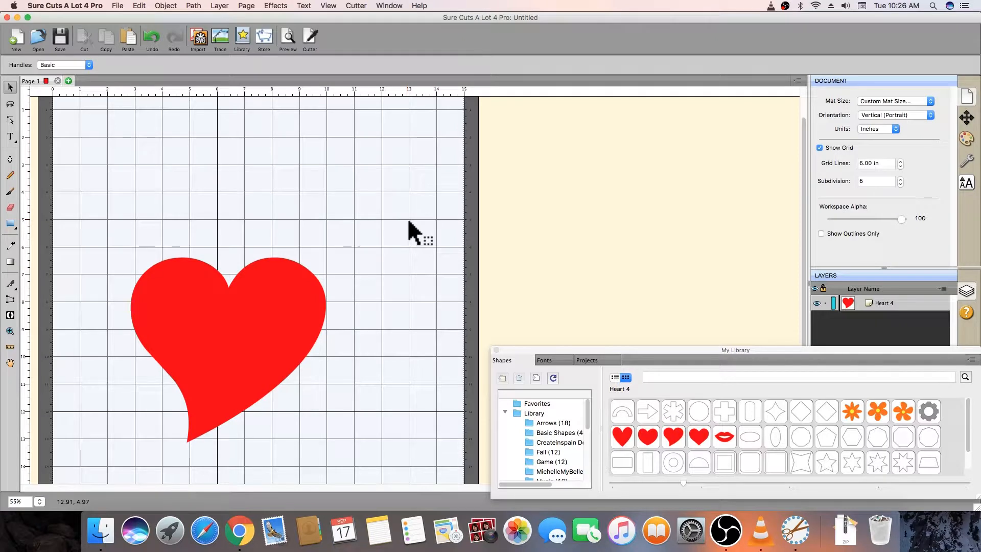
click(234, 335)
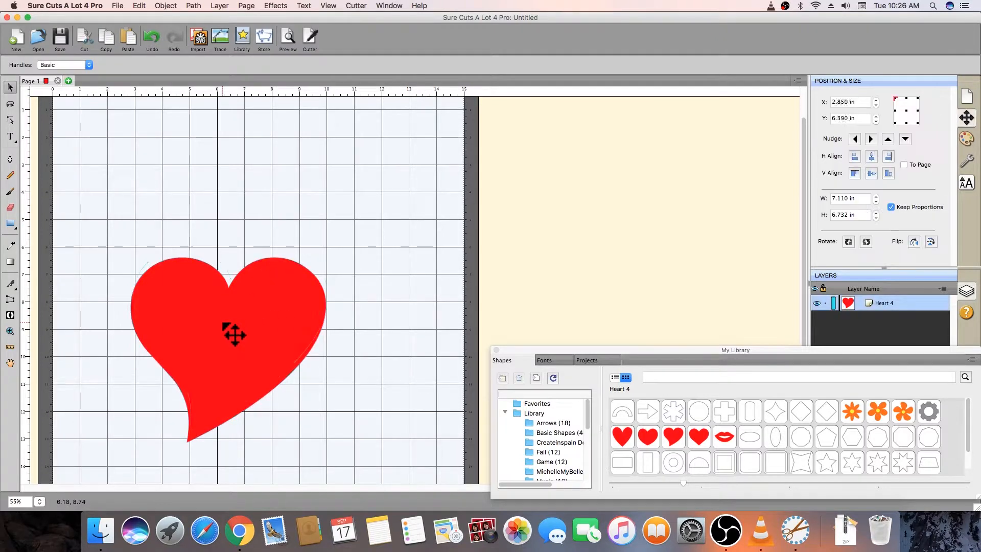
drag(234, 335, 260, 329)
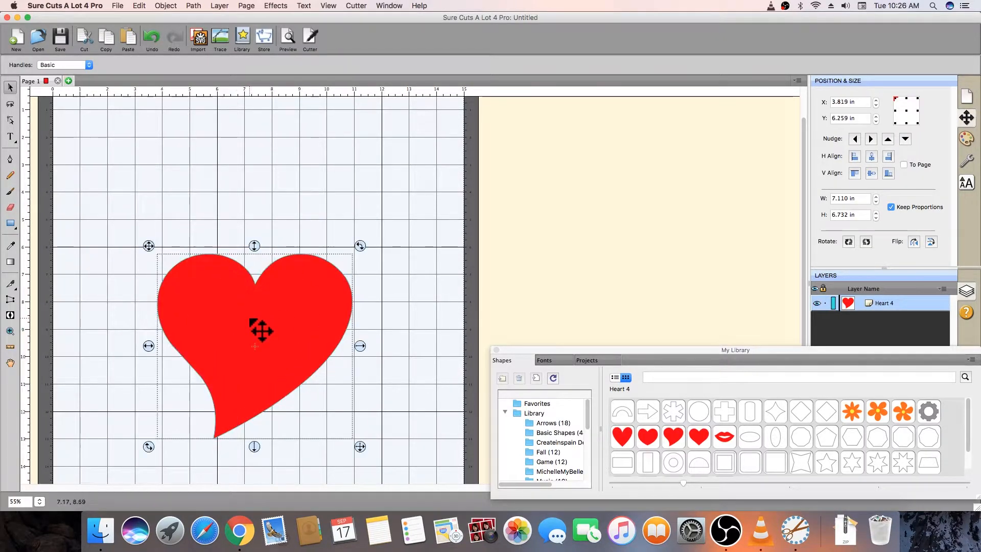
click(395, 197)
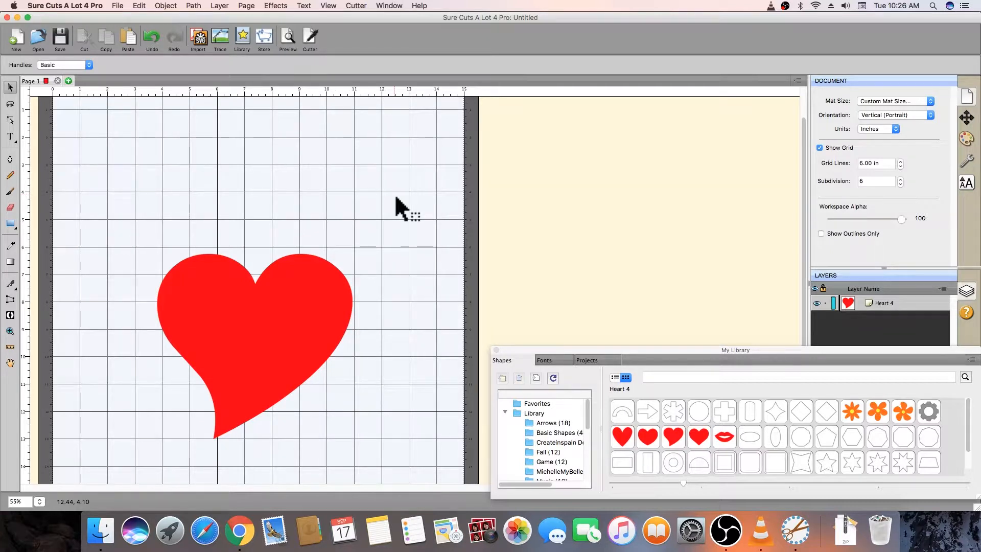
Show the heart's nodes for editing and select the node at the outermost point of its left lobe
click(13, 121)
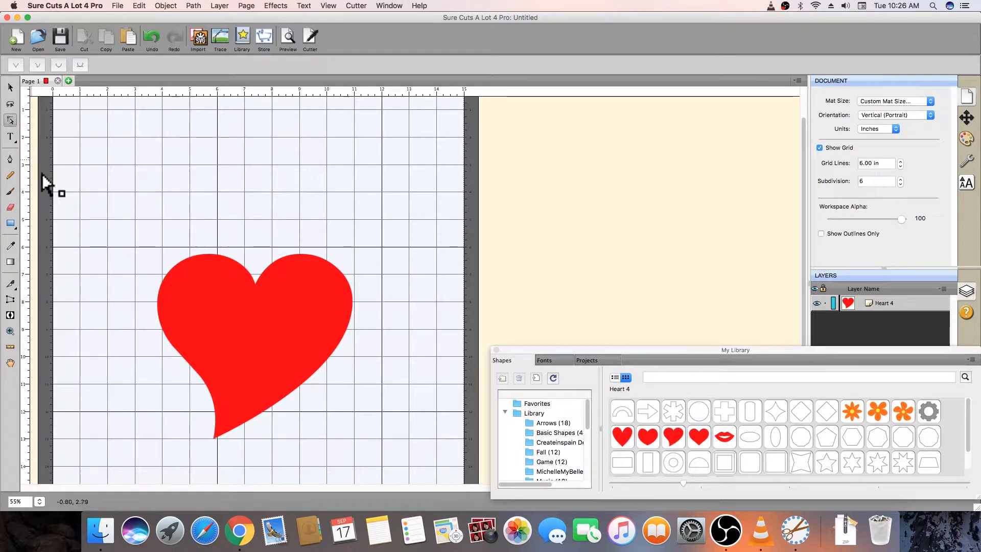
click(198, 372)
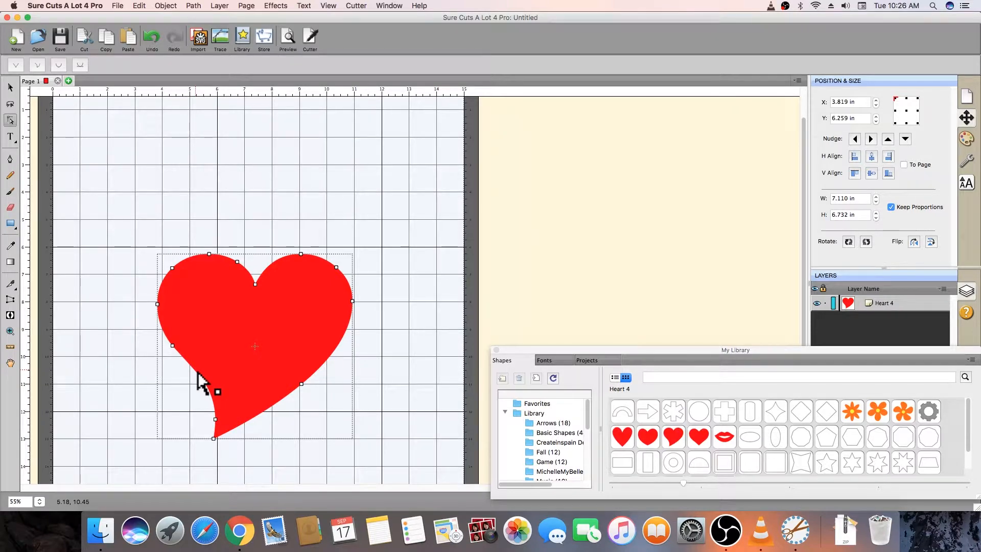
scroll(198, 377, up, 5)
scroll(283, 360, up, 4)
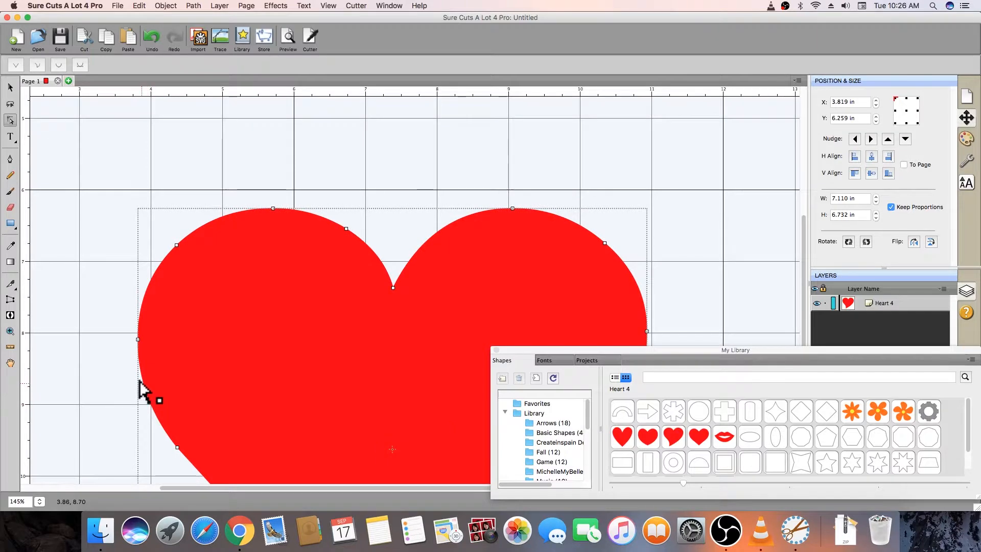
scroll(143, 381, up, 1)
scroll(121, 373, up, 1)
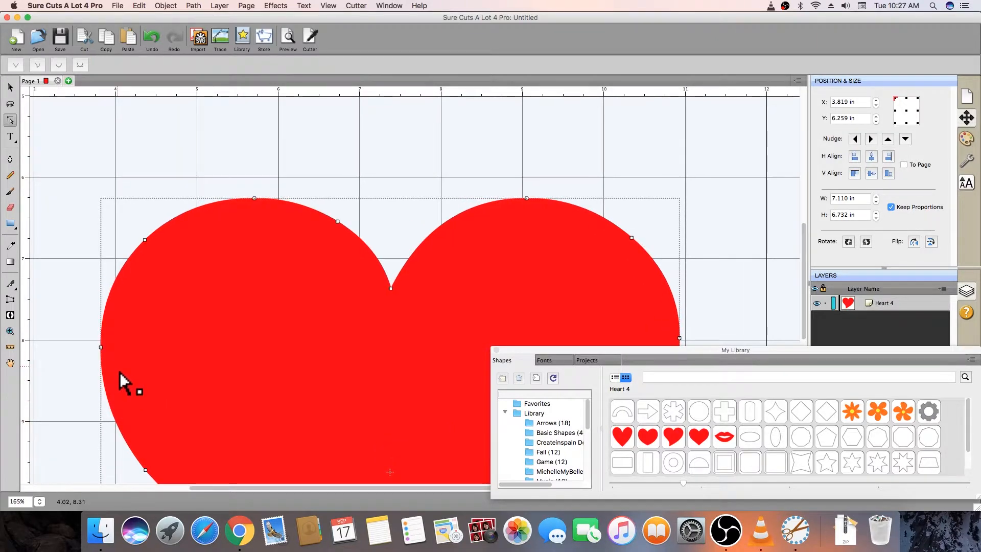
click(100, 350)
click(101, 346)
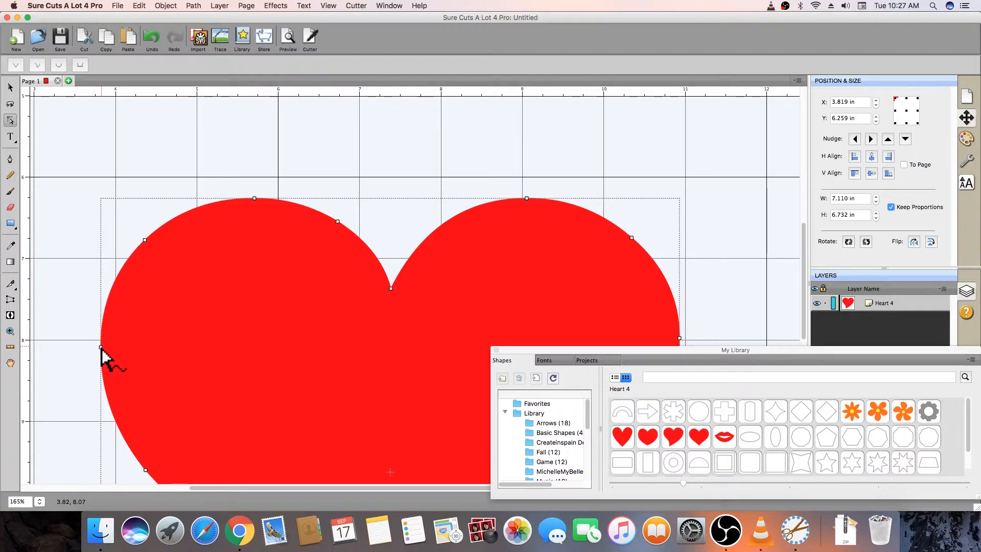
click(101, 348)
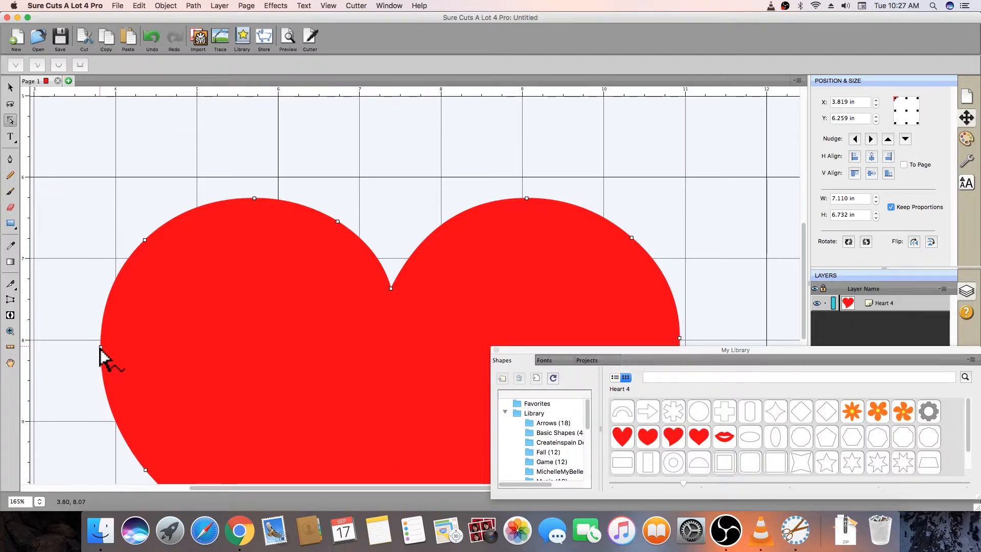
click(100, 348)
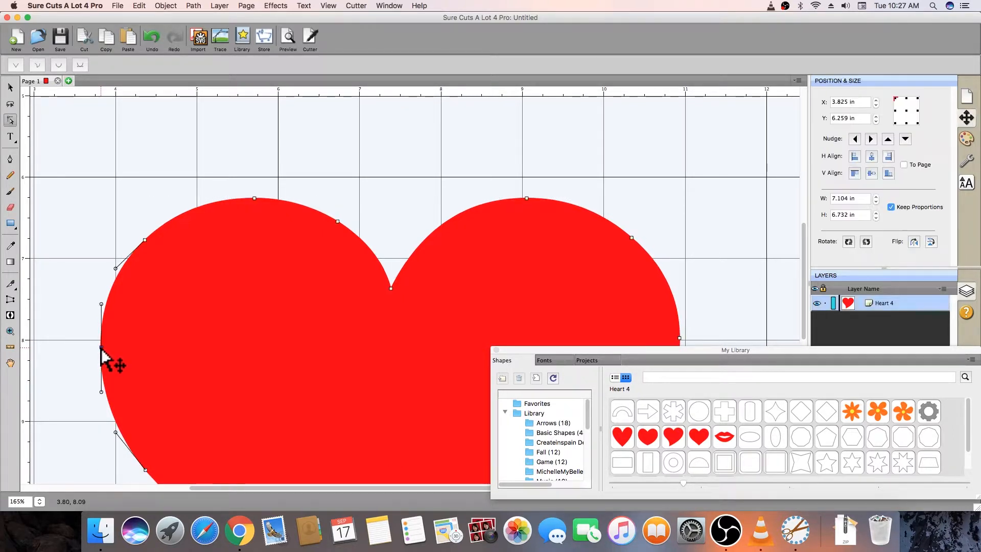
Pull the selected node's lower curve handle inward to dent the heart's left side, and deselect the shape
click(101, 392)
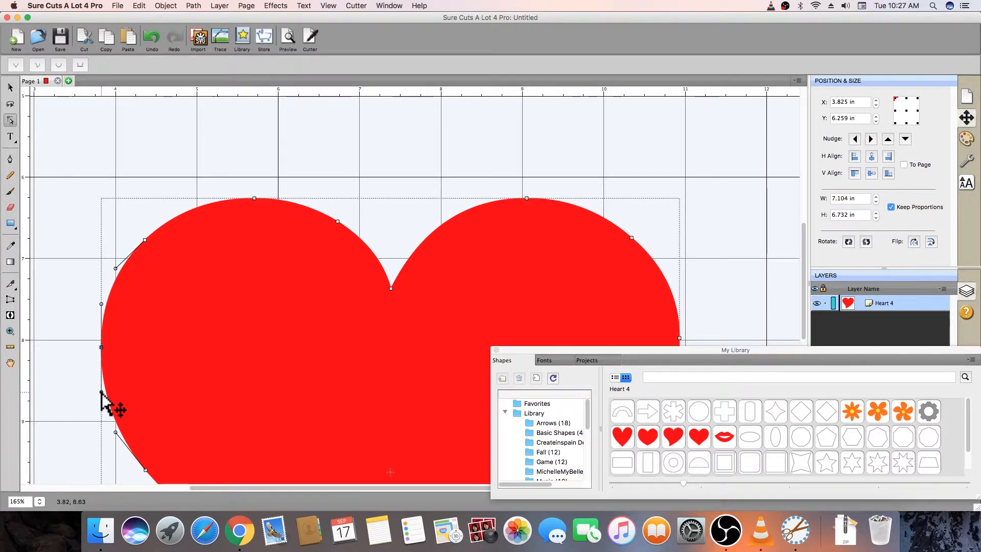
drag(101, 392, 215, 376)
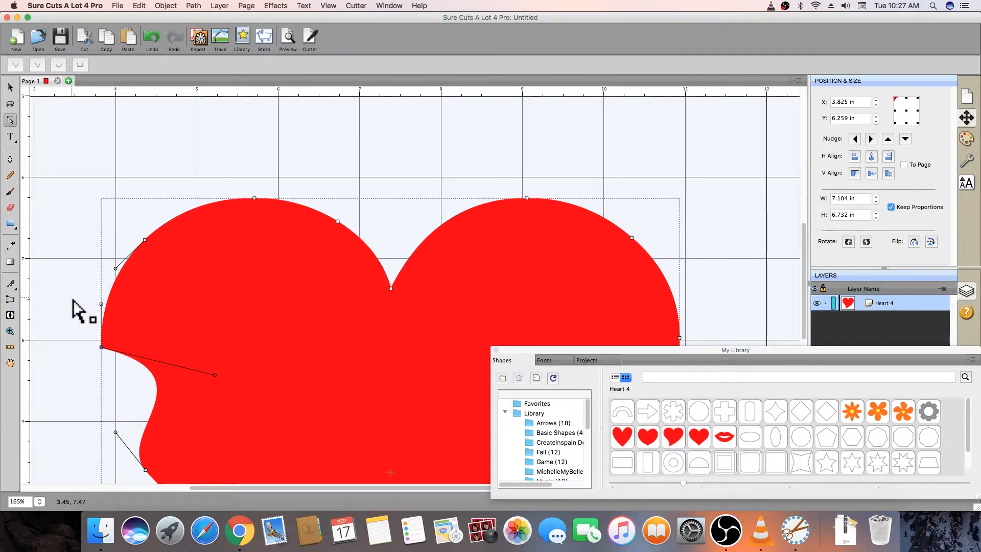
scroll(77, 312, down, 5)
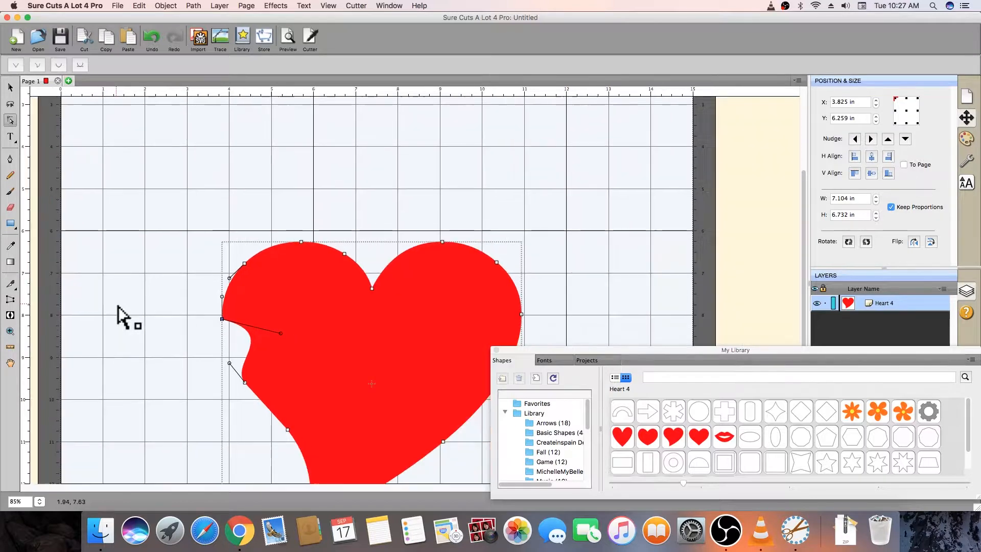
scroll(118, 307, down, 3)
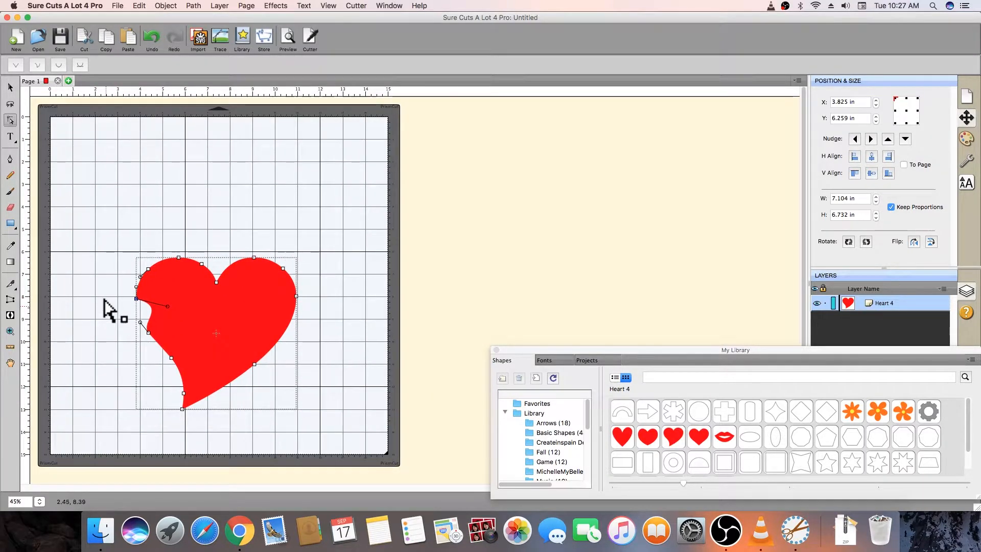
click(100, 285)
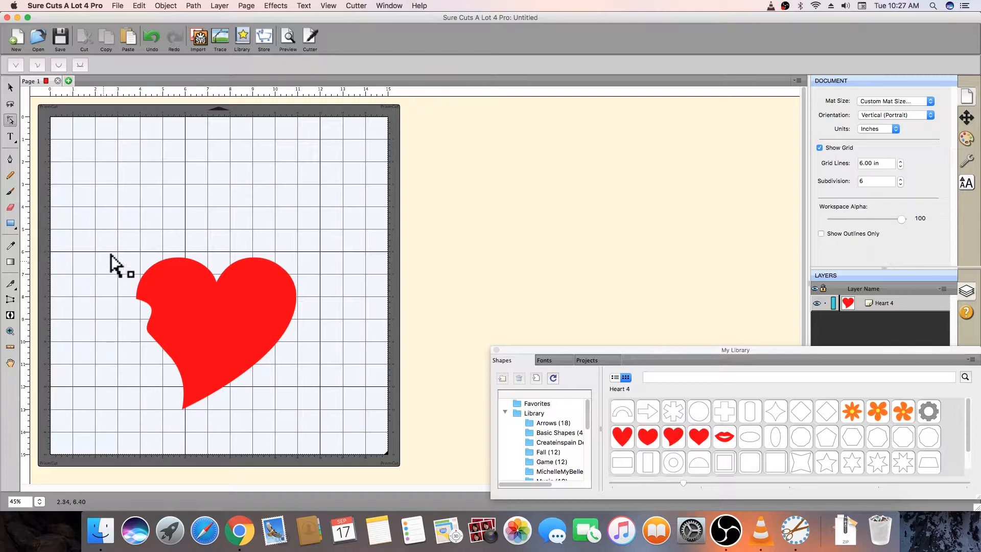
Undo the last node move on the heart
click(142, 6)
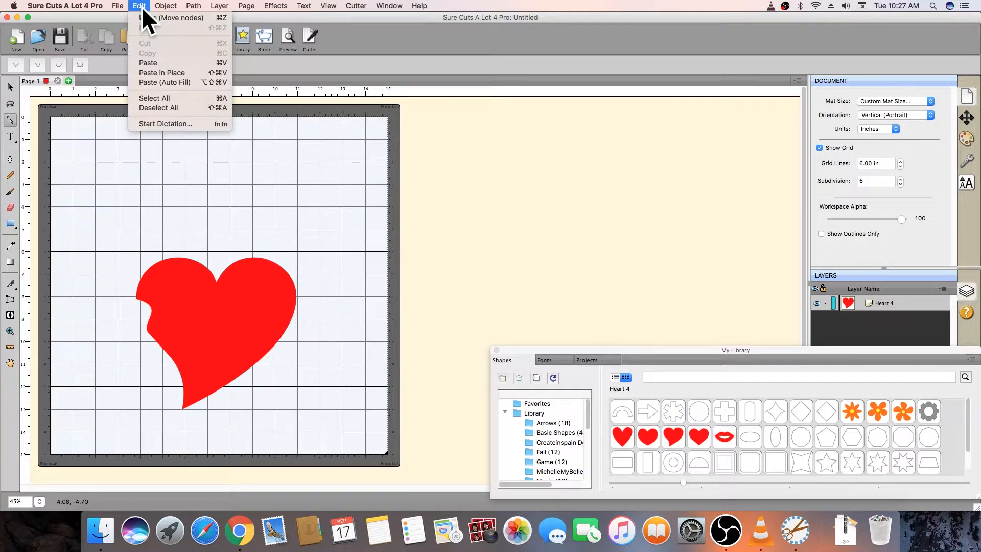
click(210, 19)
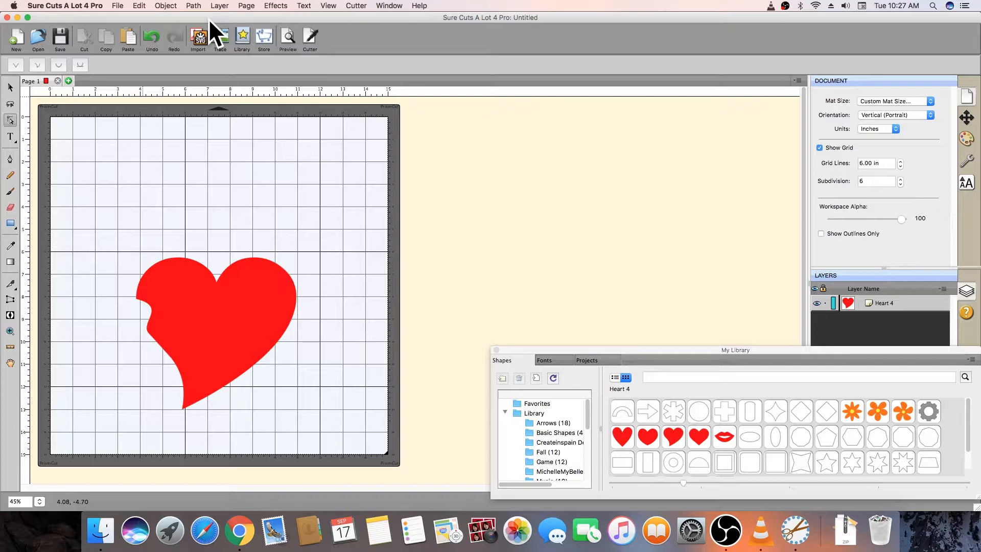
key(super+z)
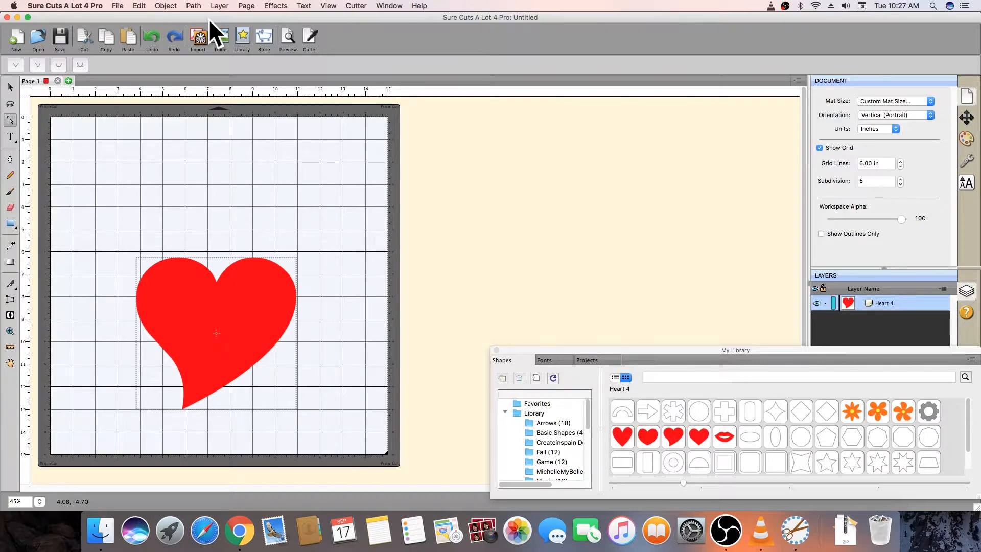
Redo the node move on the heart and undo it again
click(141, 5)
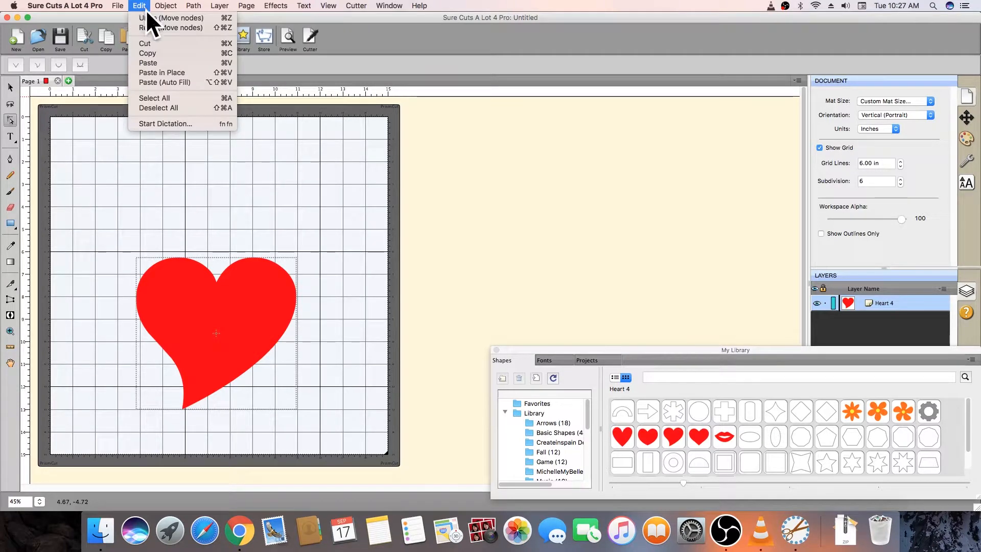
click(210, 28)
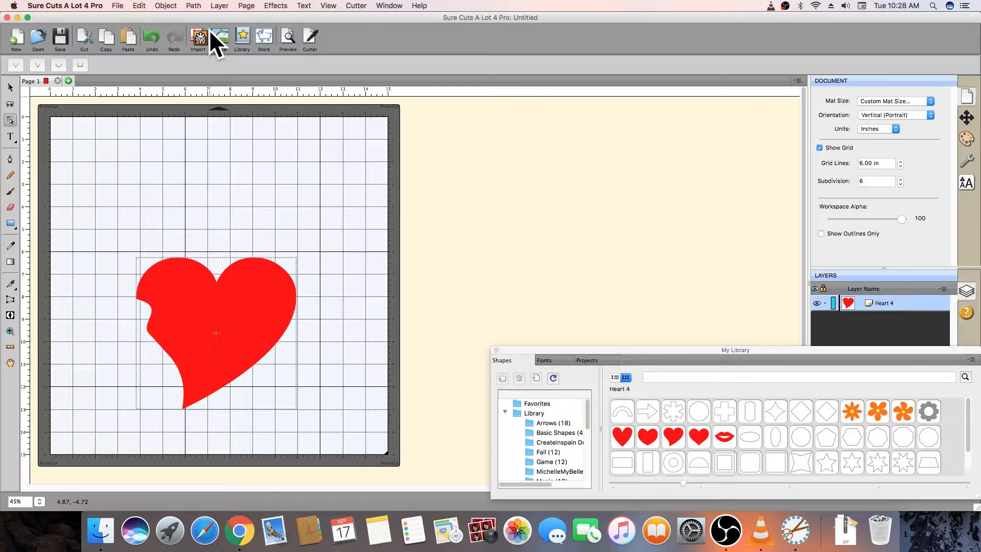
key(super+z)
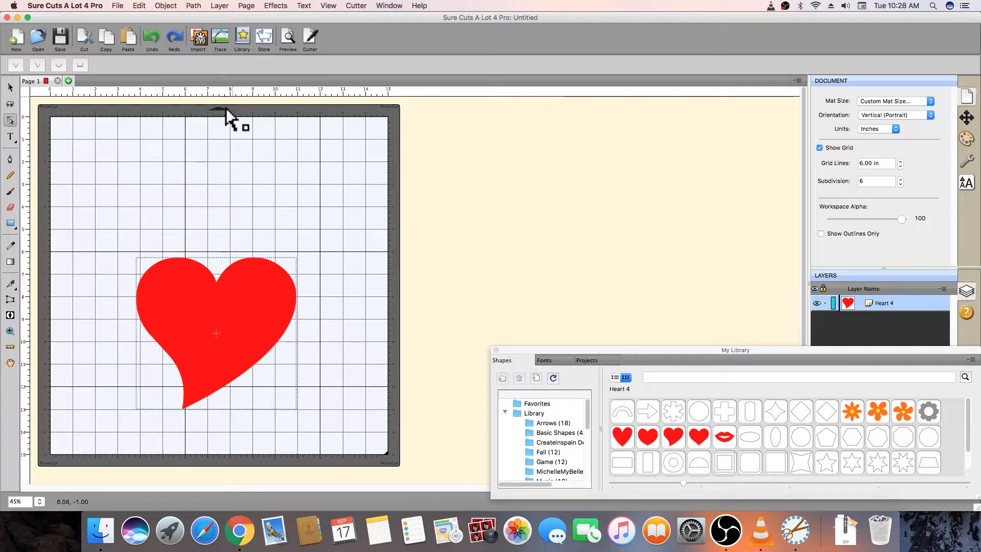
Add the Flower 1 library shape at about 4.8 by 3.8 in, overlapping the heart's lower-right side
click(14, 87)
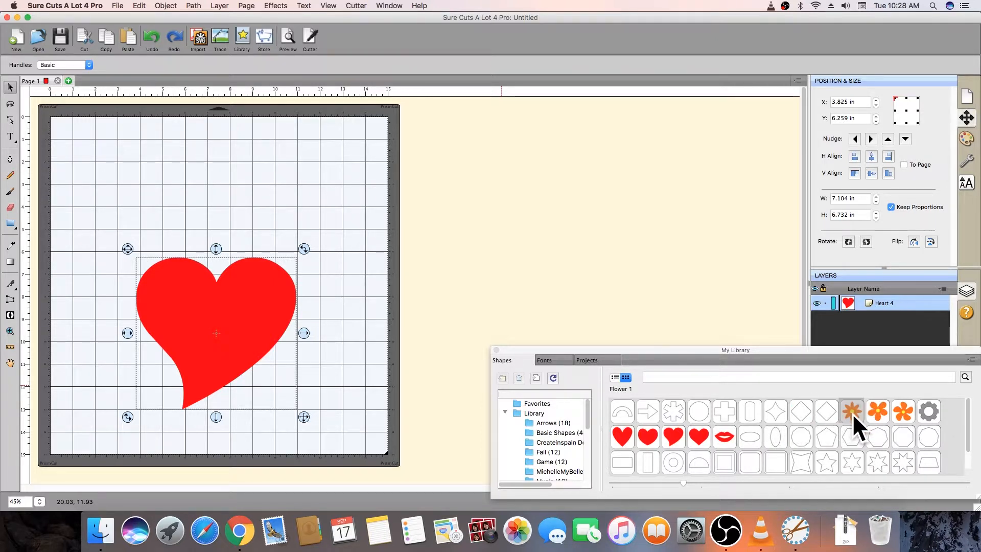
drag(852, 413, 320, 366)
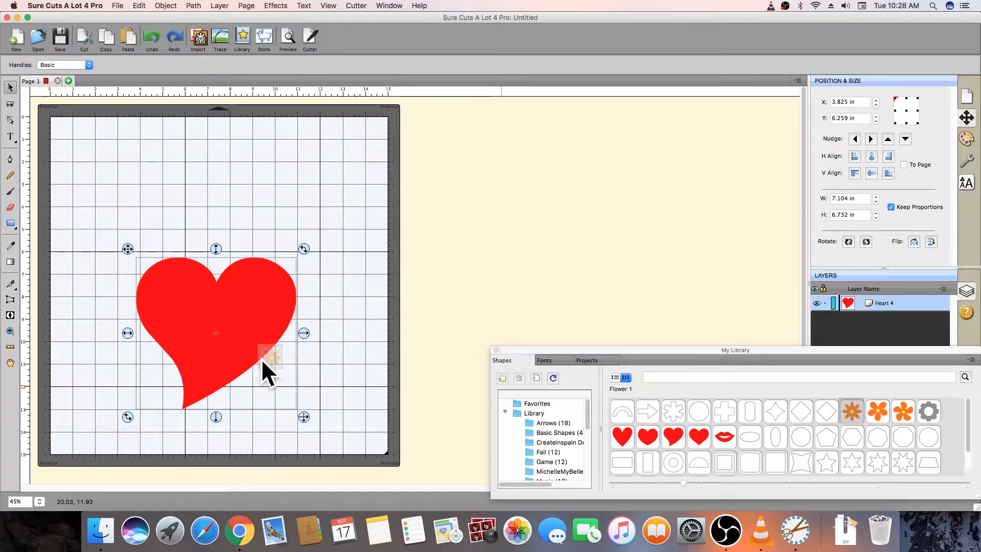
drag(261, 358, 260, 357)
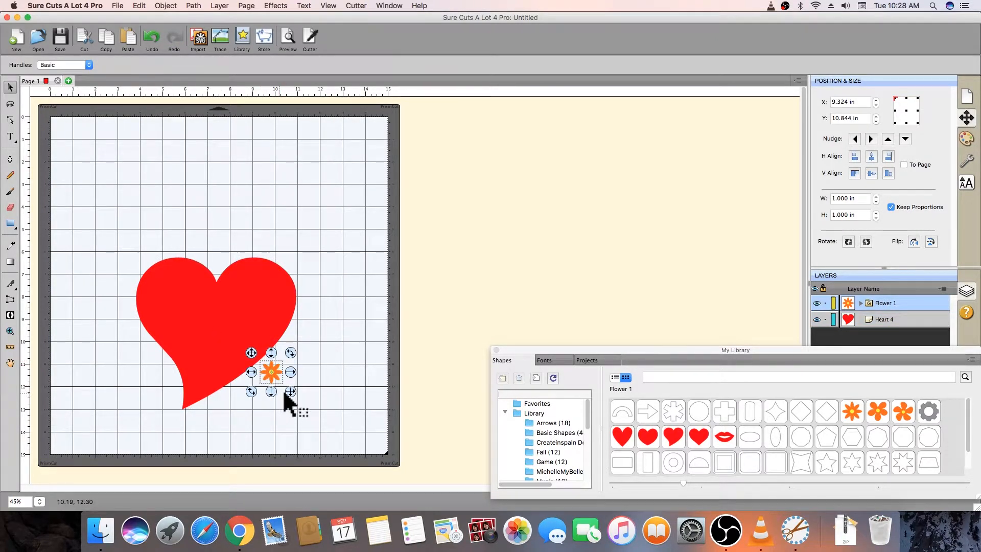
drag(290, 391, 377, 460)
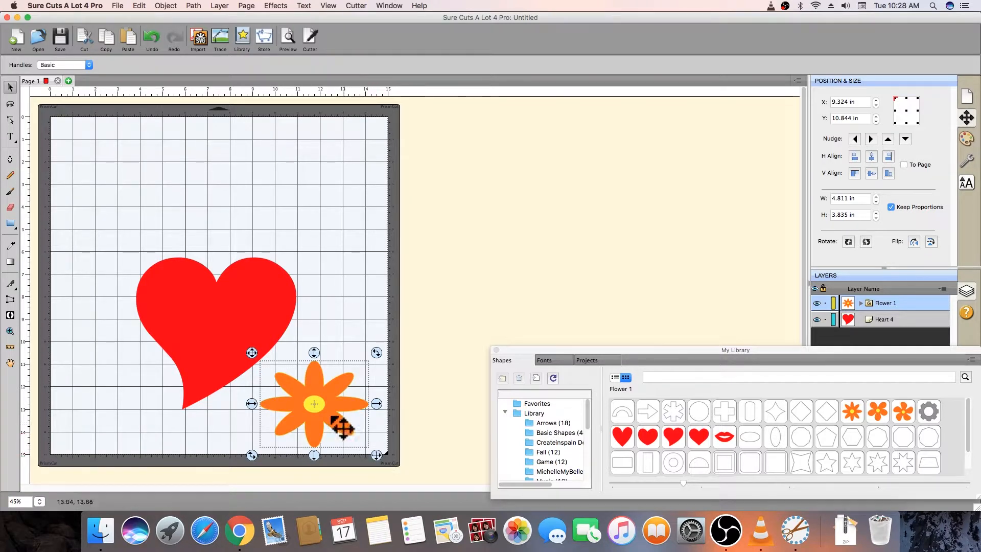
drag(312, 405, 263, 383)
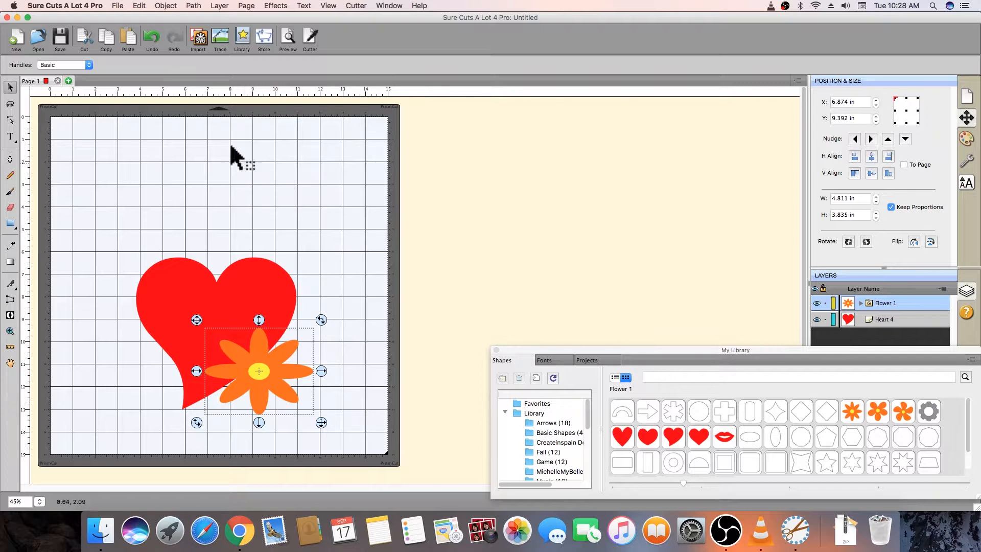
Send the flower to the back, behind the heart
click(175, 6)
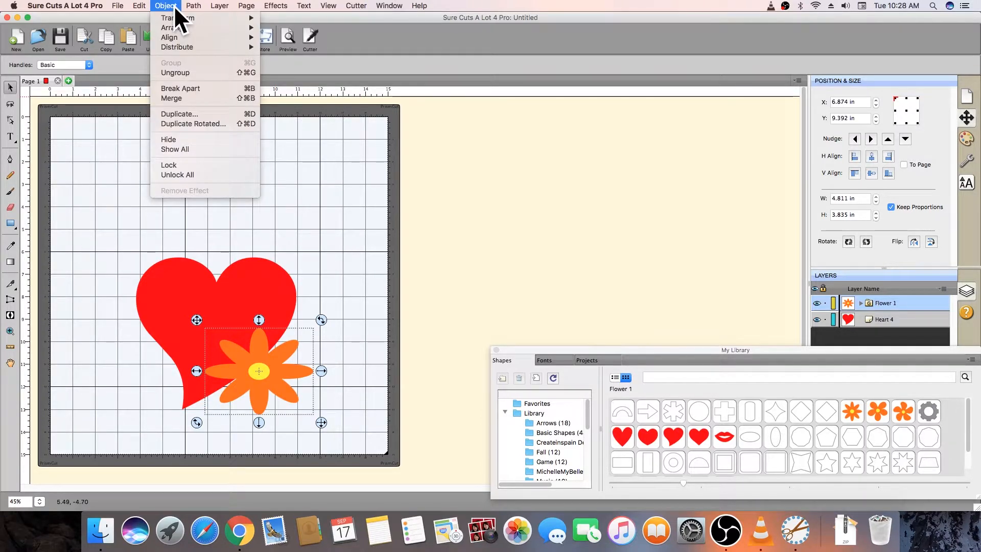
mouse_move(187, 28)
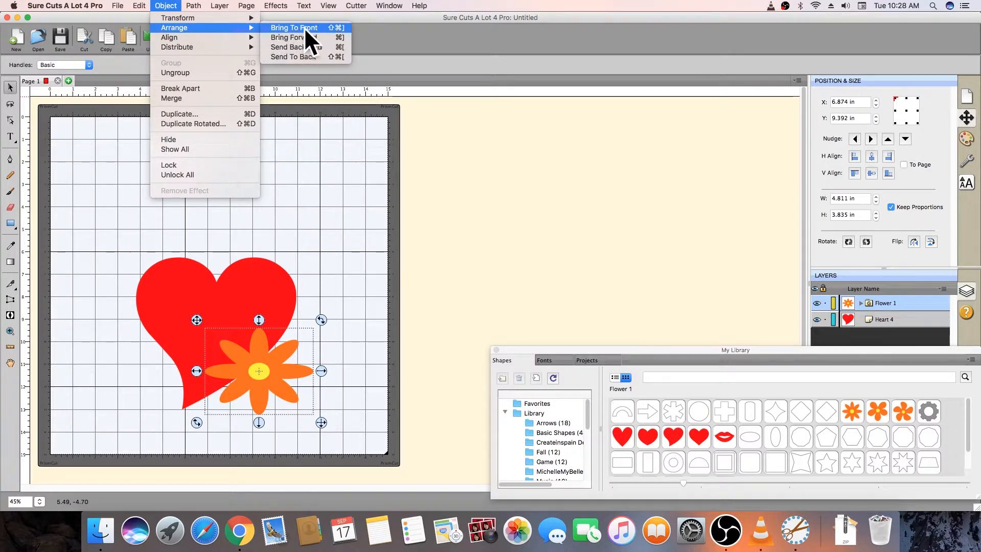
click(325, 57)
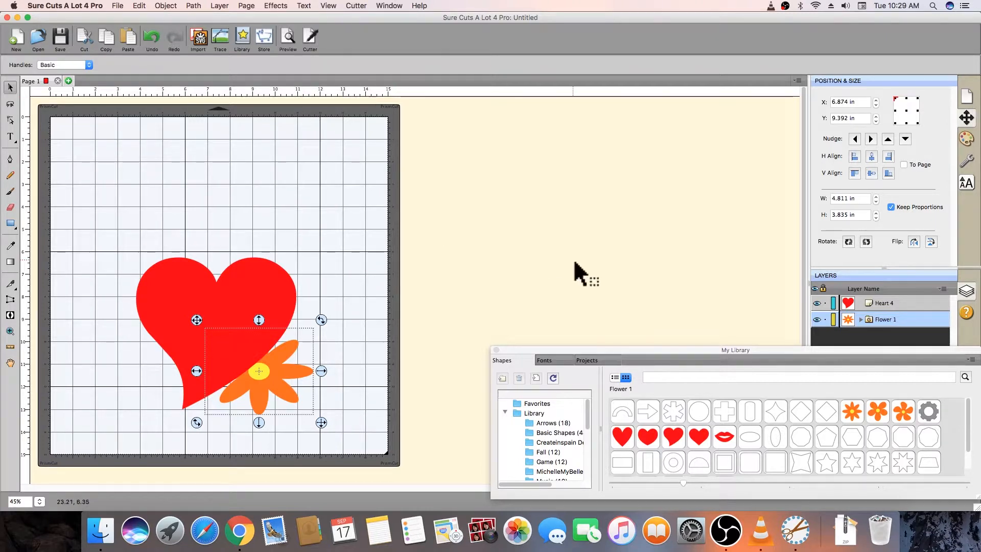
Reorder the layers so that Flower 1 is above Heart 4
click(909, 304)
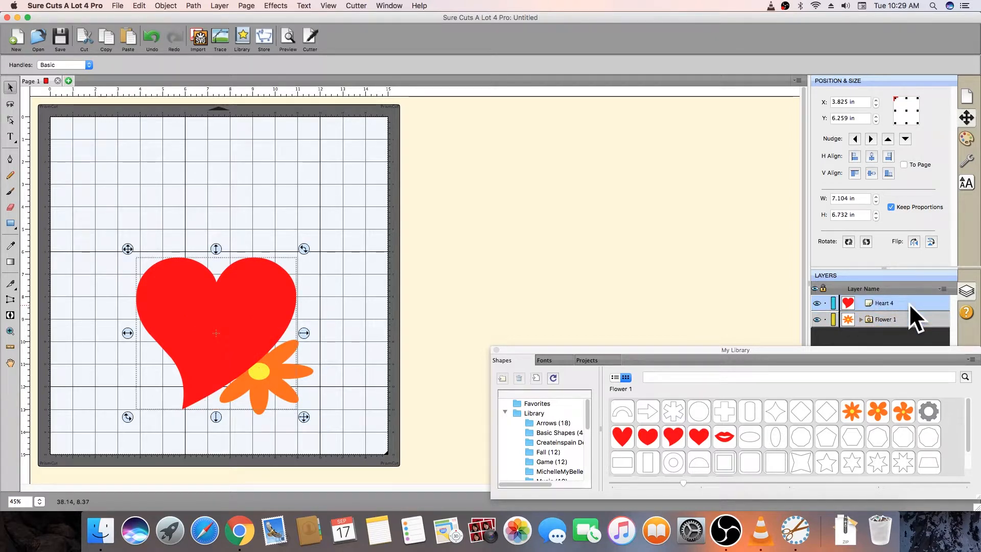
mouse_move(909, 303)
mouse_down()
mouse_move(911, 322)
mouse_move(888, 320)
mouse_move(884, 298)
mouse_up()
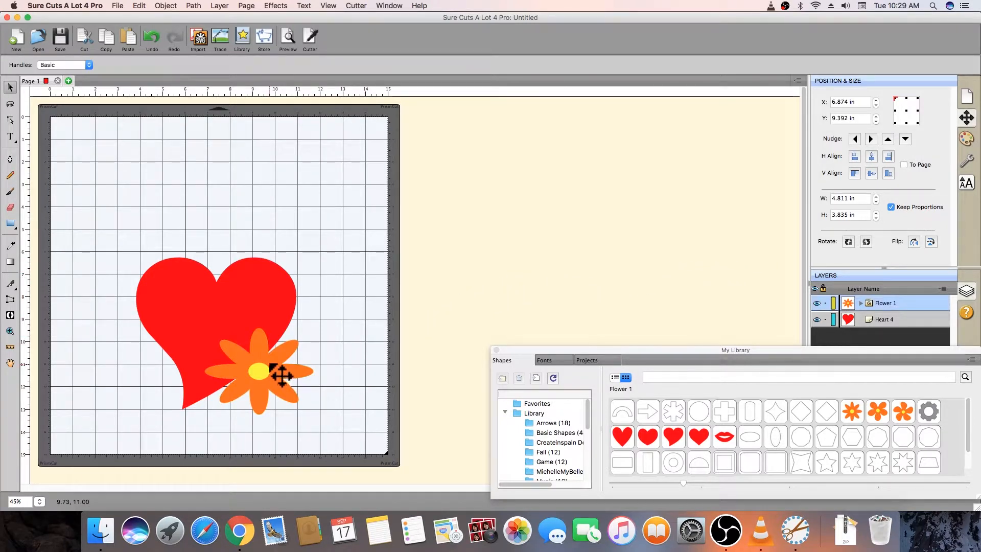
Move the flower to the heart's upper centre and send it behind the heart
drag(280, 372, 240, 279)
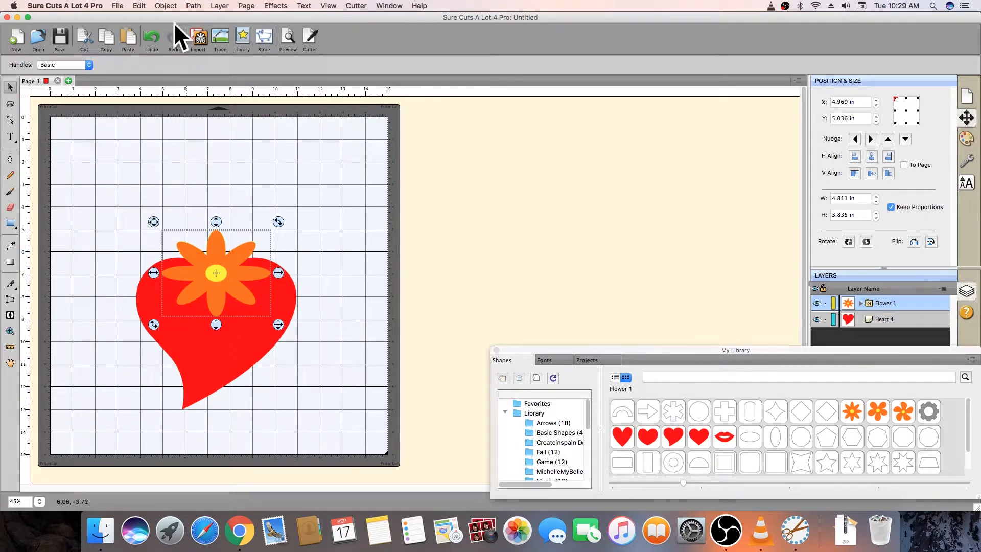
click(172, 8)
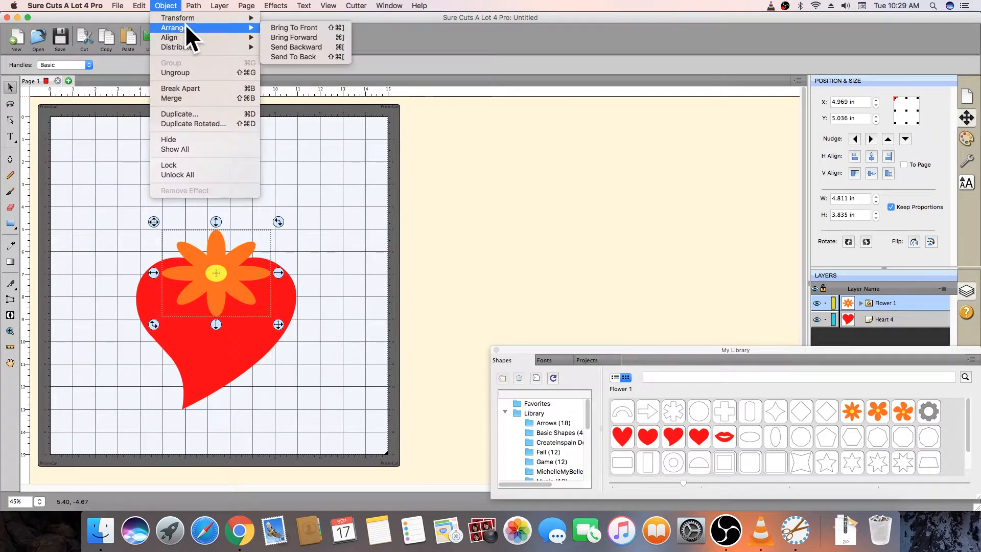
click(322, 54)
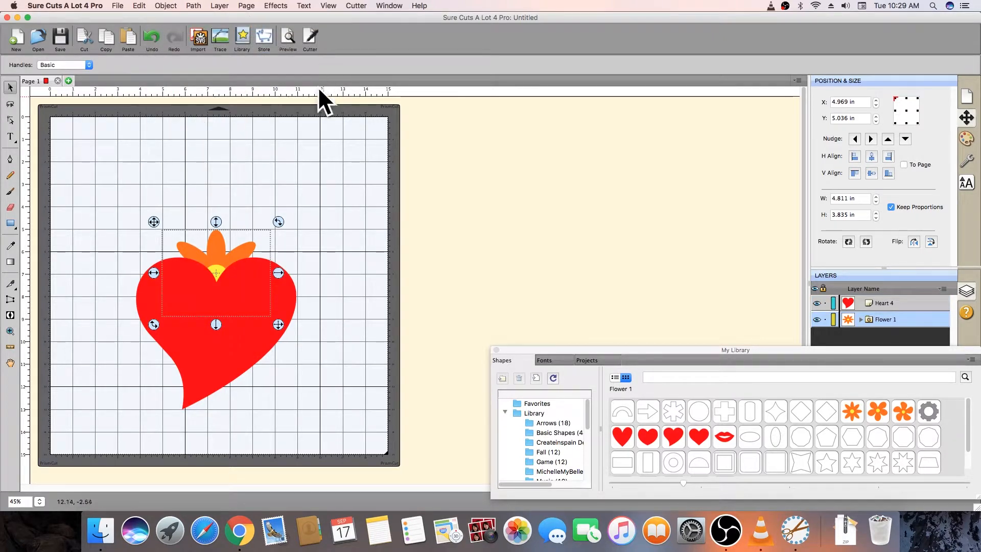
click(116, 148)
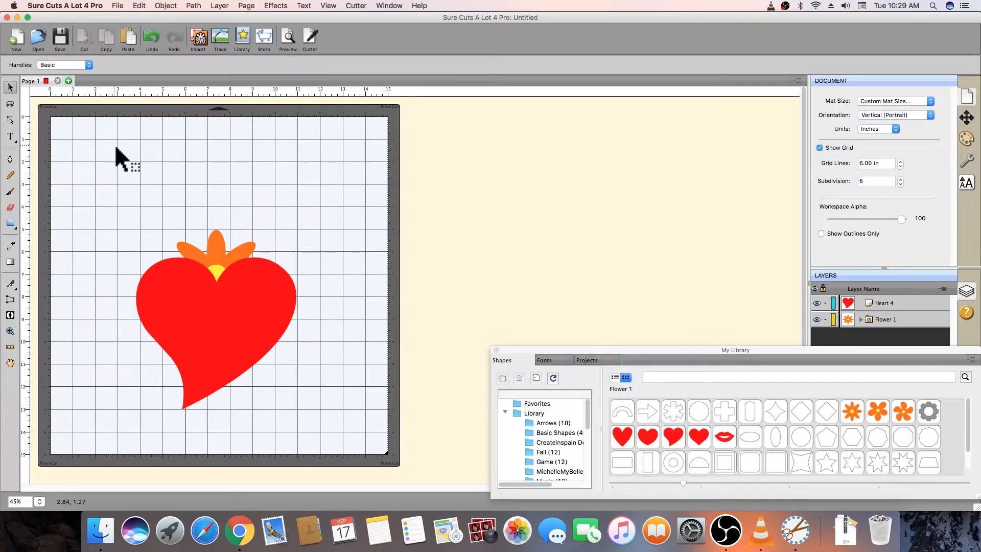
Group the heart and flower, and move the group down about 1 in on the mat
drag(98, 164, 342, 441)
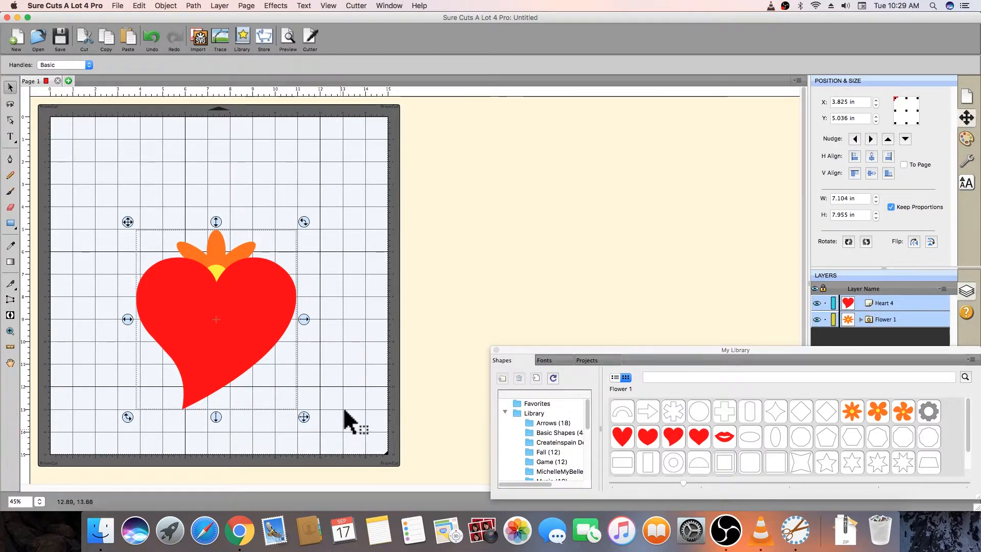
click(171, 7)
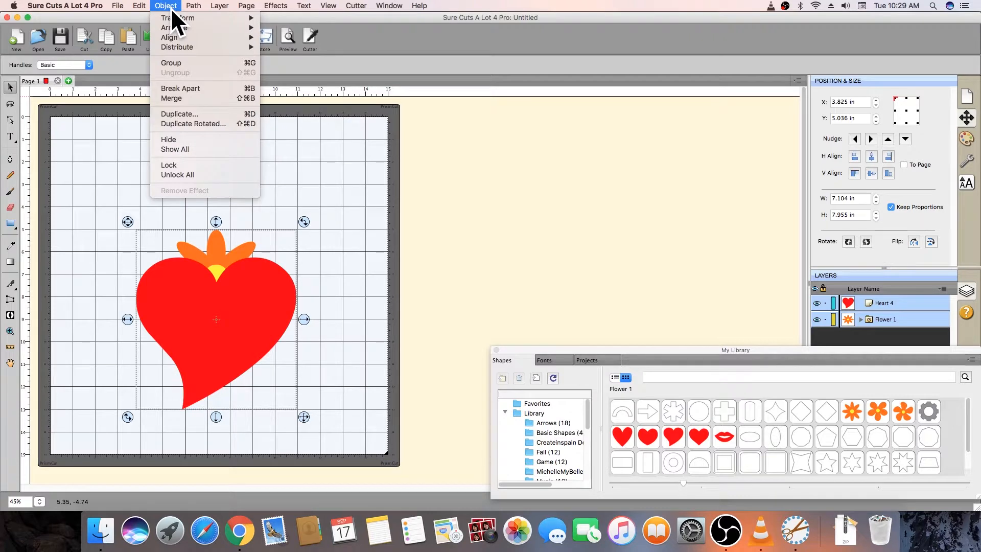
click(199, 63)
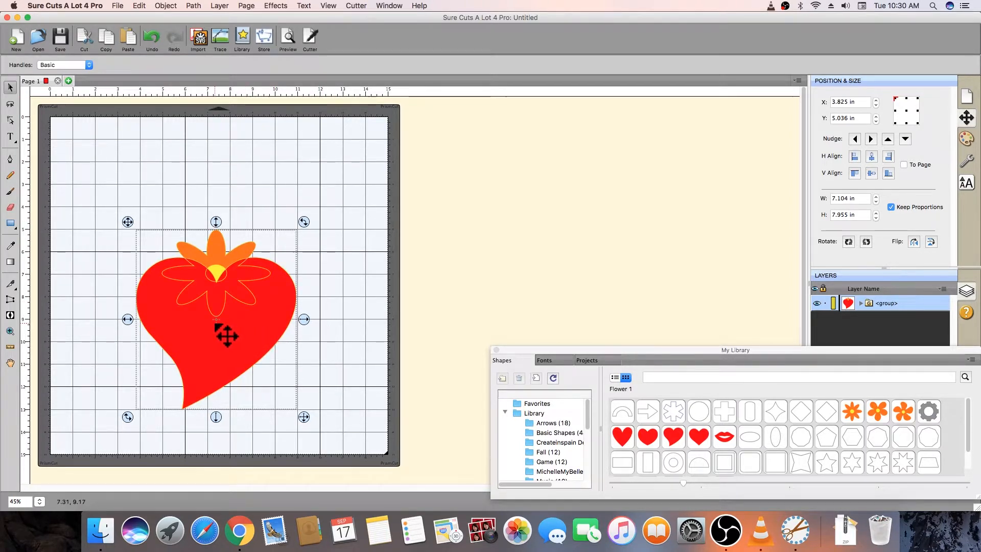
drag(229, 315, 220, 353)
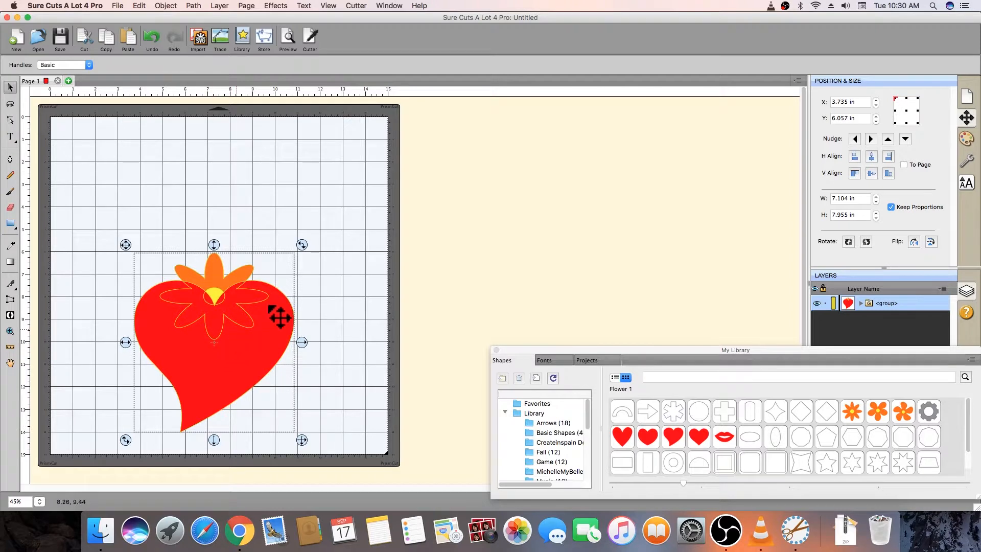
click(331, 248)
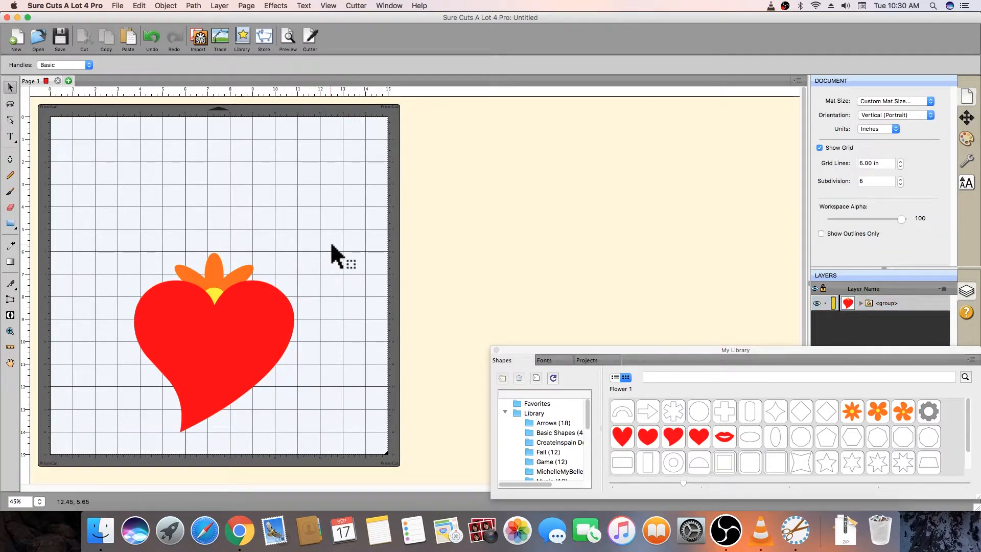
Add the text "Hello" above the heart and enlarge it to about 8.5 in wide
click(10, 136)
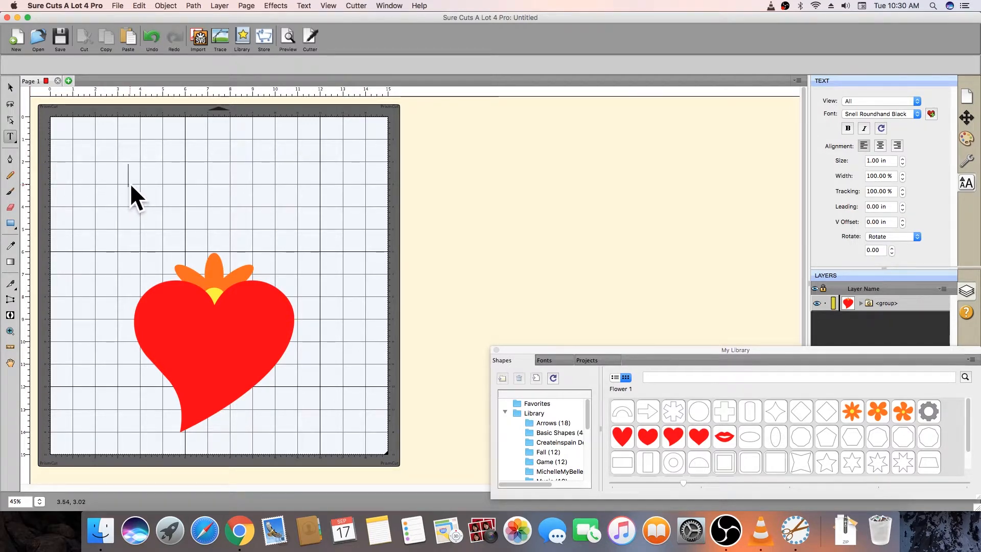
text(Hell)
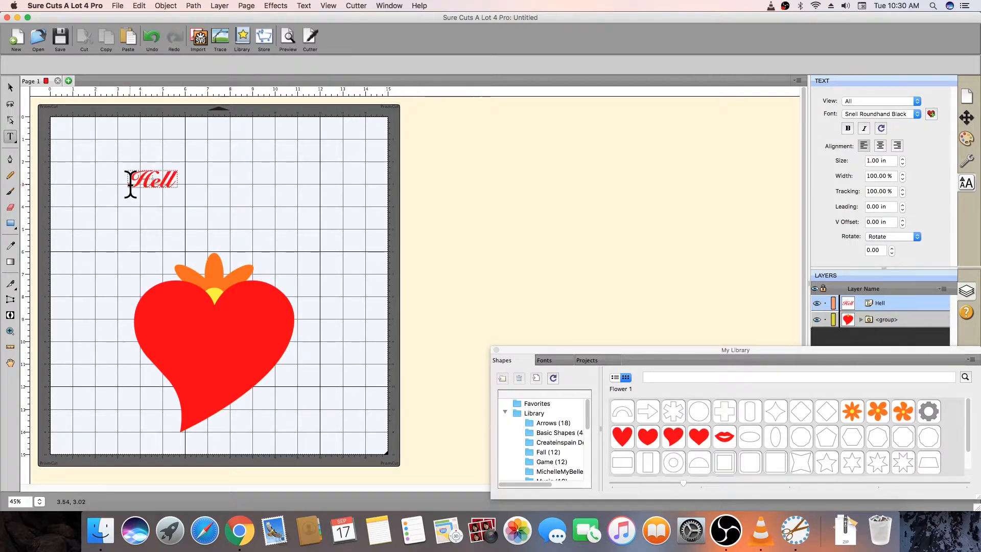
text(o)
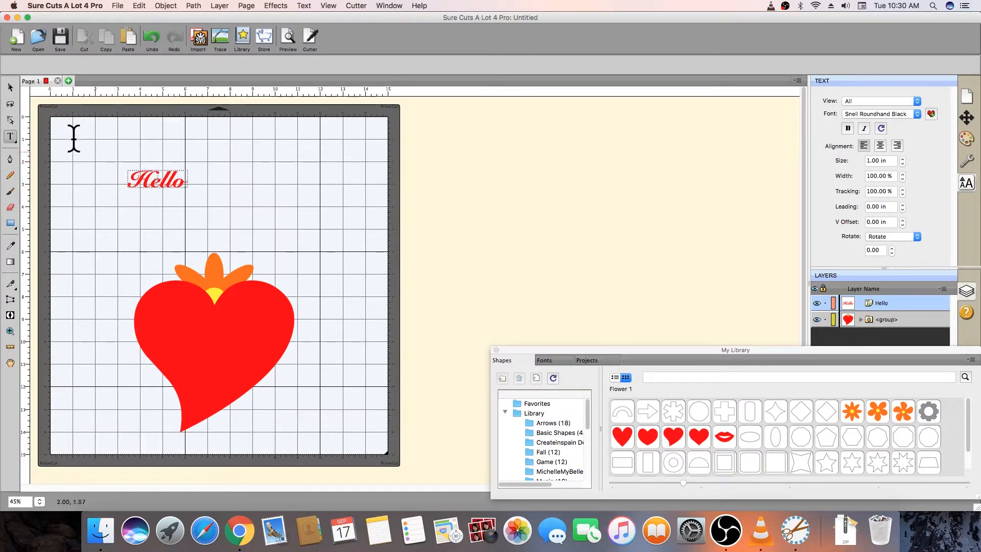
click(10, 88)
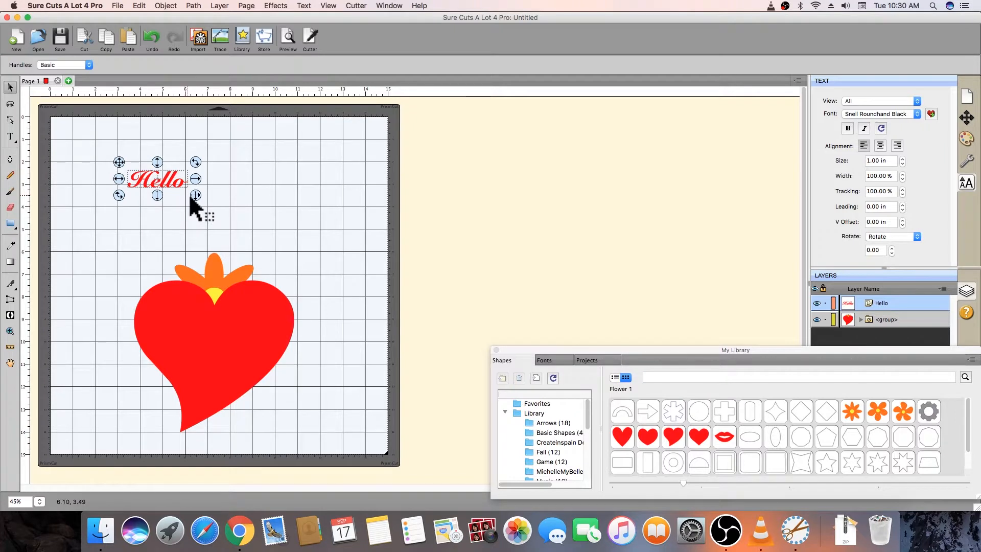
drag(196, 195, 328, 253)
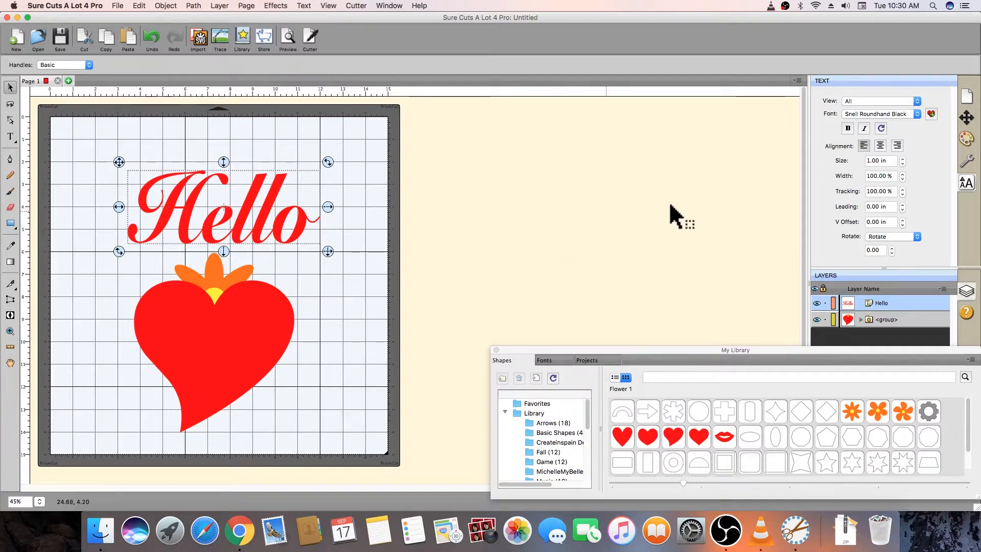
Set the Hello text's fill colour to blue and its stroke colour to yellow-green
click(966, 140)
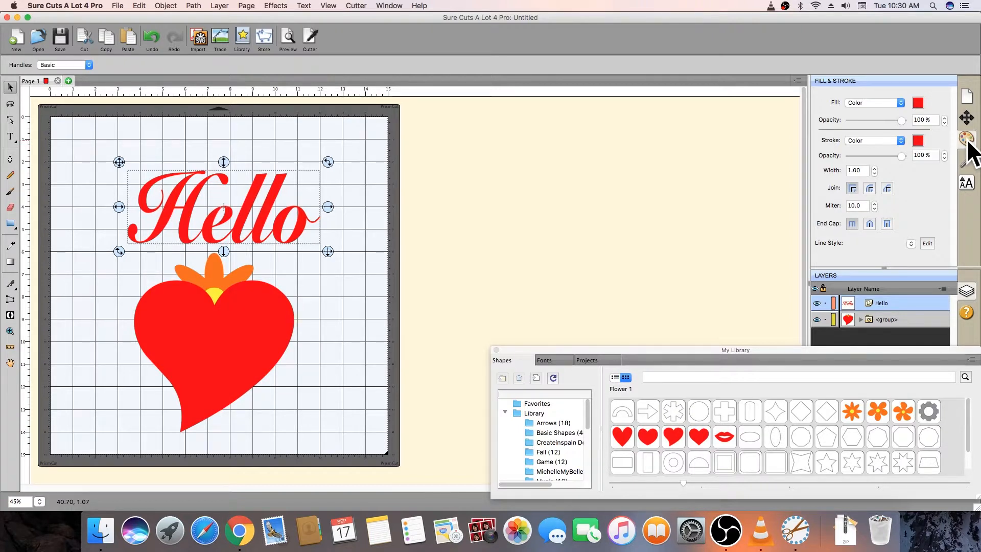
click(918, 102)
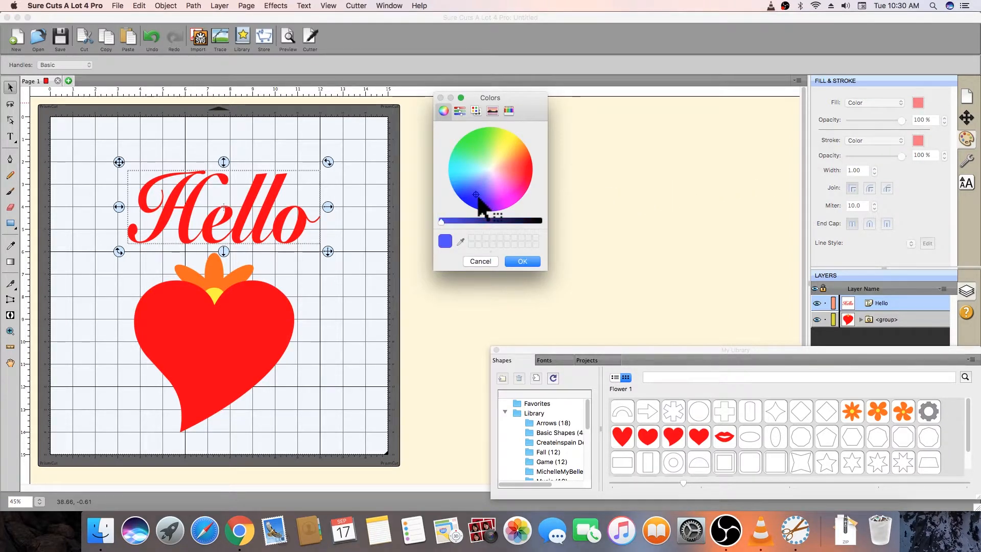
click(524, 260)
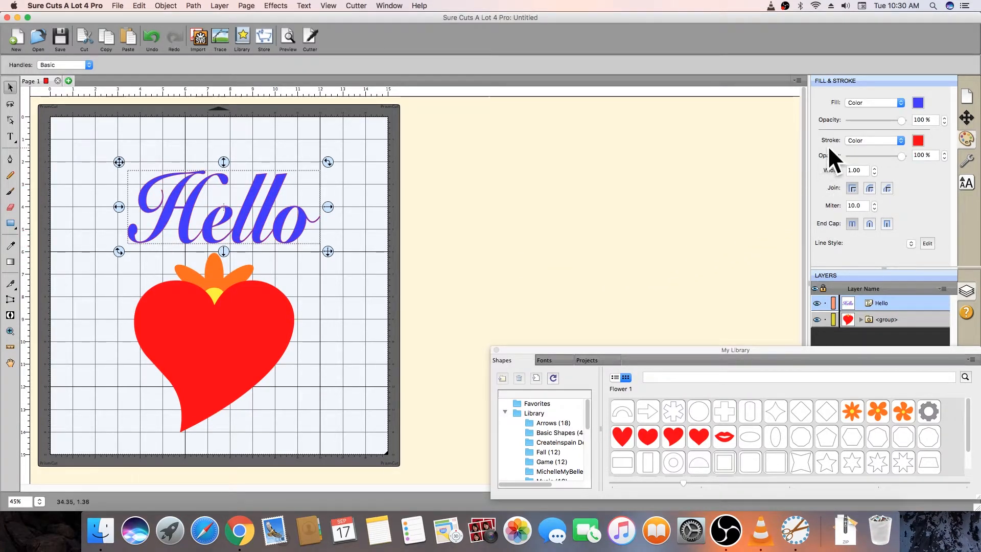
click(917, 140)
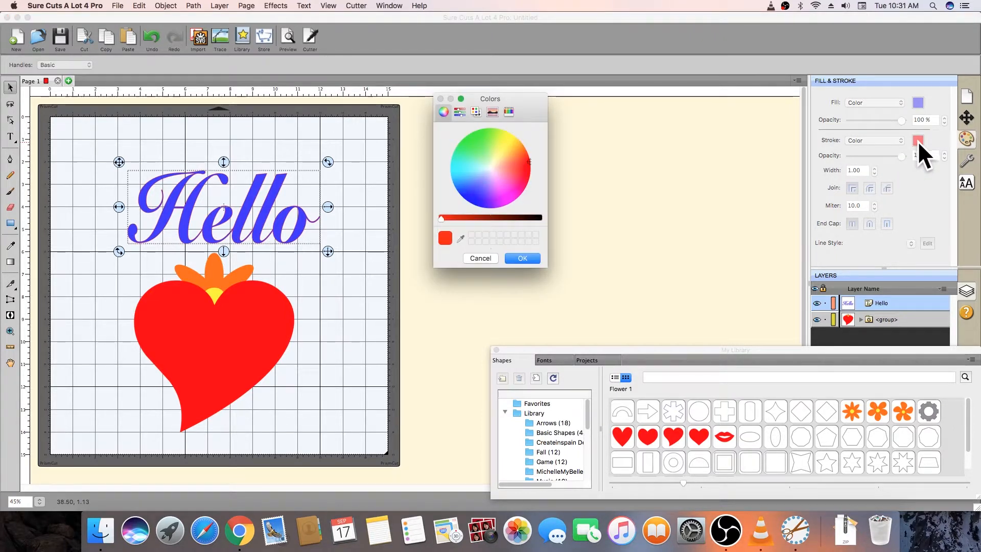
click(502, 143)
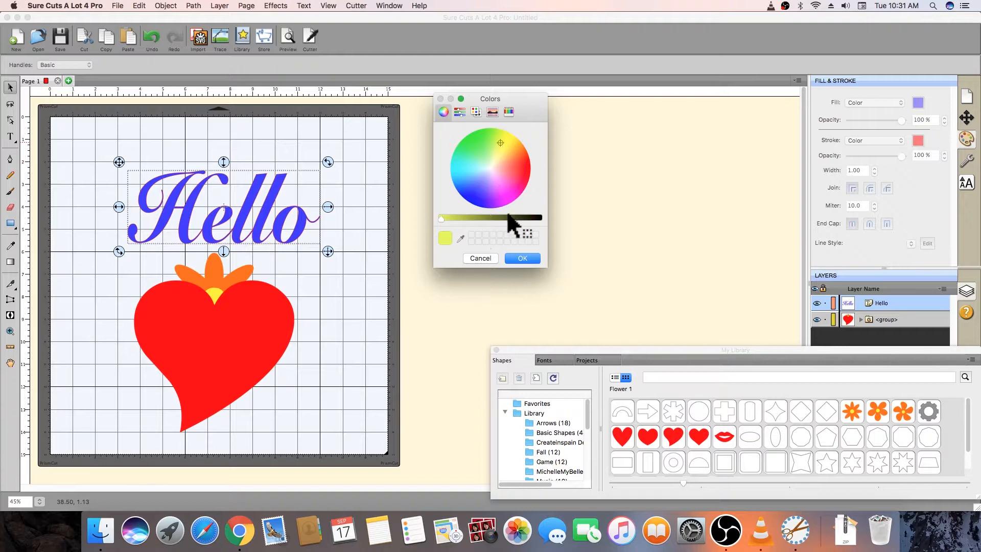
click(529, 257)
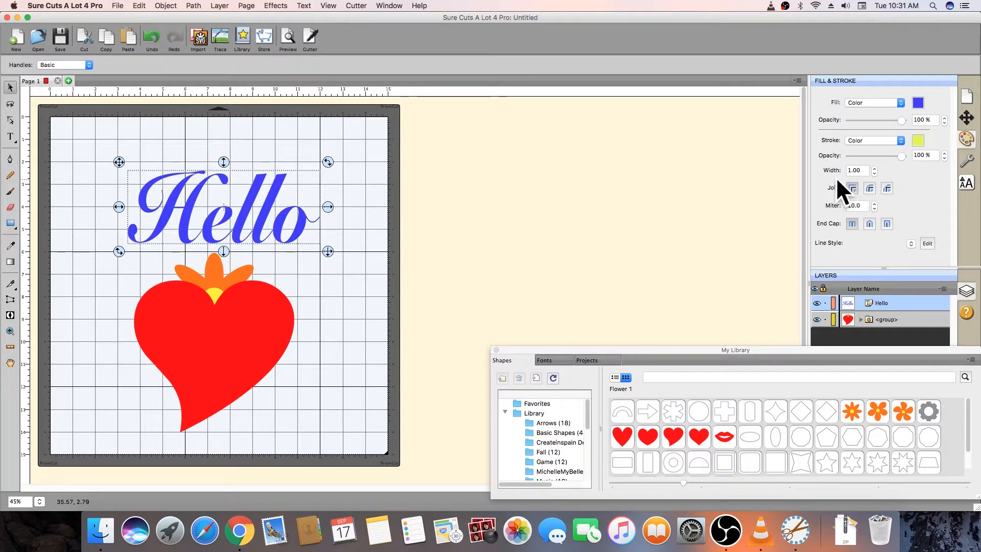
Thicken the Hello text's stroke to a width of about 15
click(875, 168)
click(874, 168)
click(874, 168)
click(874, 168)
click(874, 168)
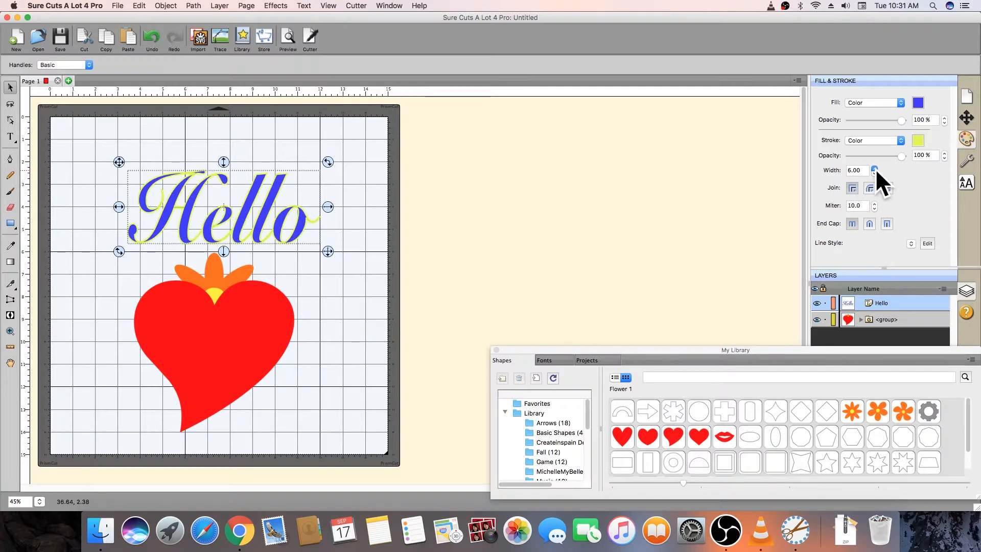
click(875, 168)
click(874, 168)
click(874, 168)
click(874, 168)
click(874, 168)
click(874, 169)
click(874, 168)
click(874, 169)
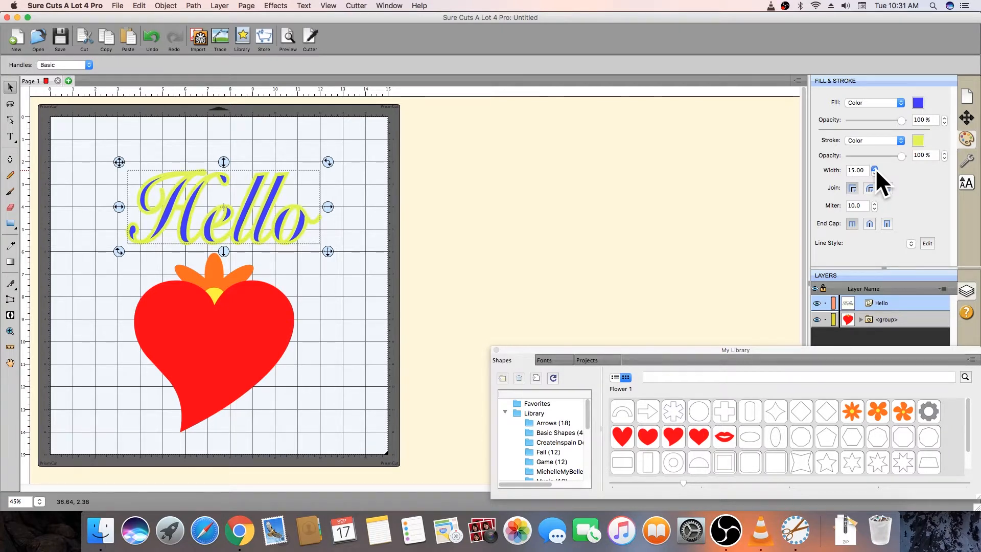
click(874, 168)
Reduce the Hello text's stroke width to 0.10
click(874, 173)
click(874, 173)
click(874, 173)
click(874, 173)
click(874, 173)
click(874, 173)
click(874, 173)
click(874, 174)
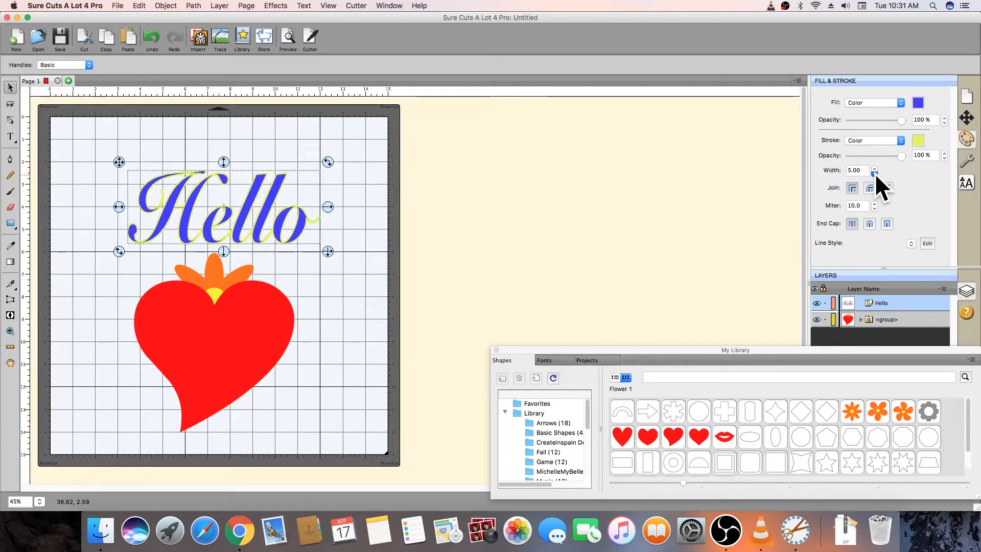
click(875, 173)
click(874, 173)
click(874, 173)
click(874, 173)
click(874, 173)
click(874, 173)
click(874, 174)
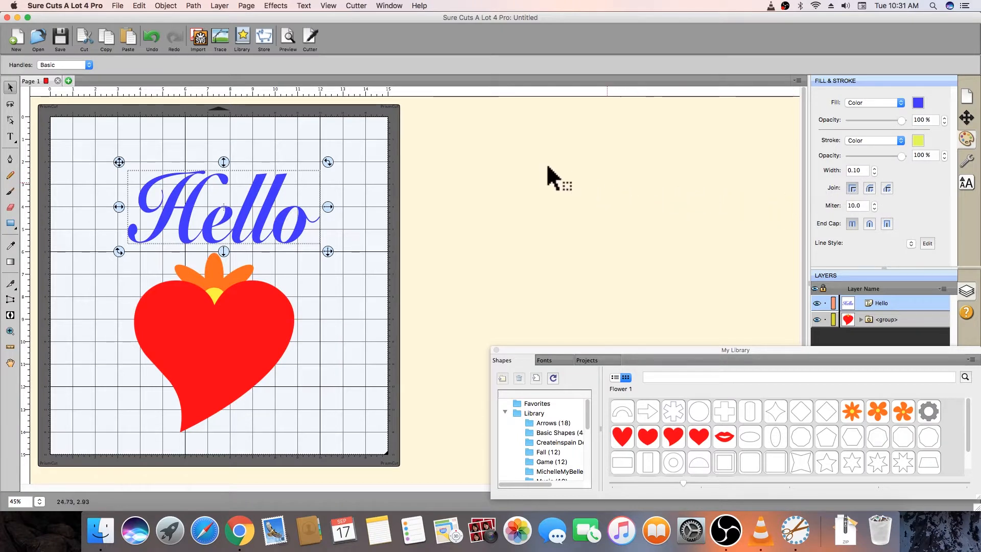
Merge the overlapping Hello letters with Union, checking the cut-line preview before and after
click(289, 37)
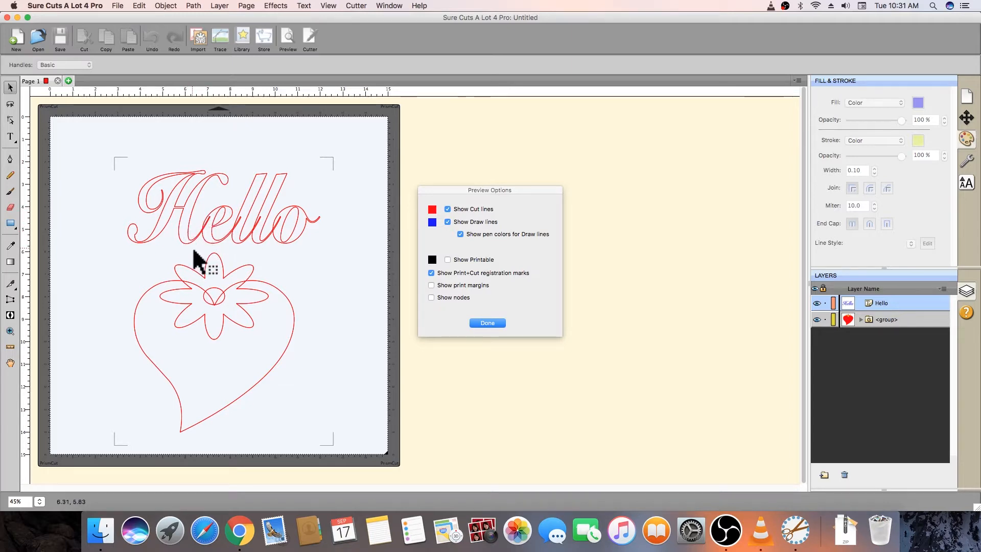
click(488, 323)
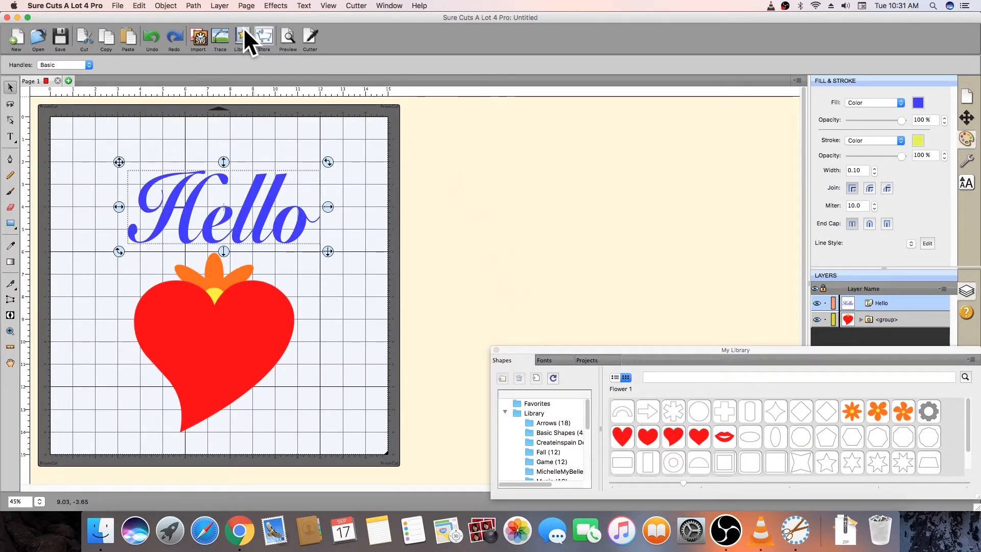
click(198, 5)
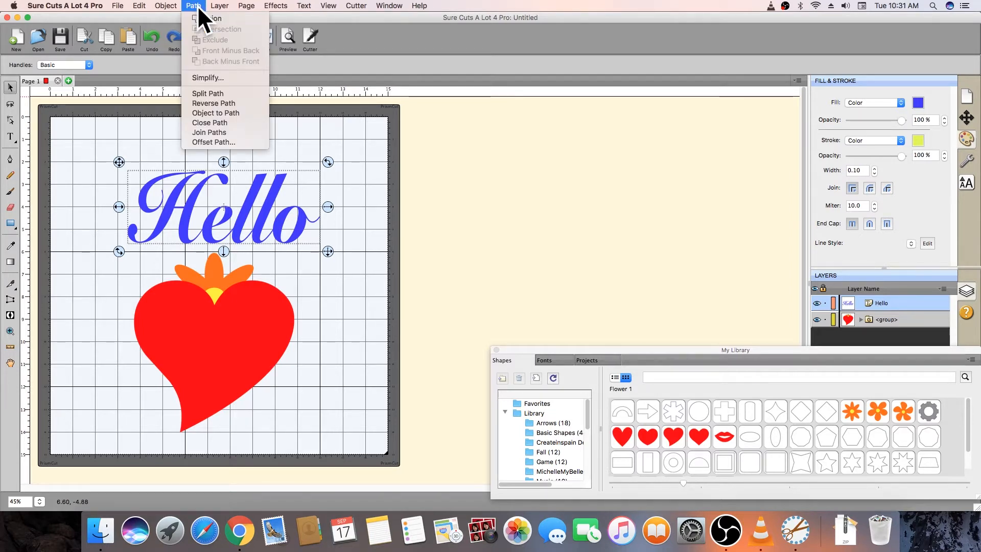
click(242, 20)
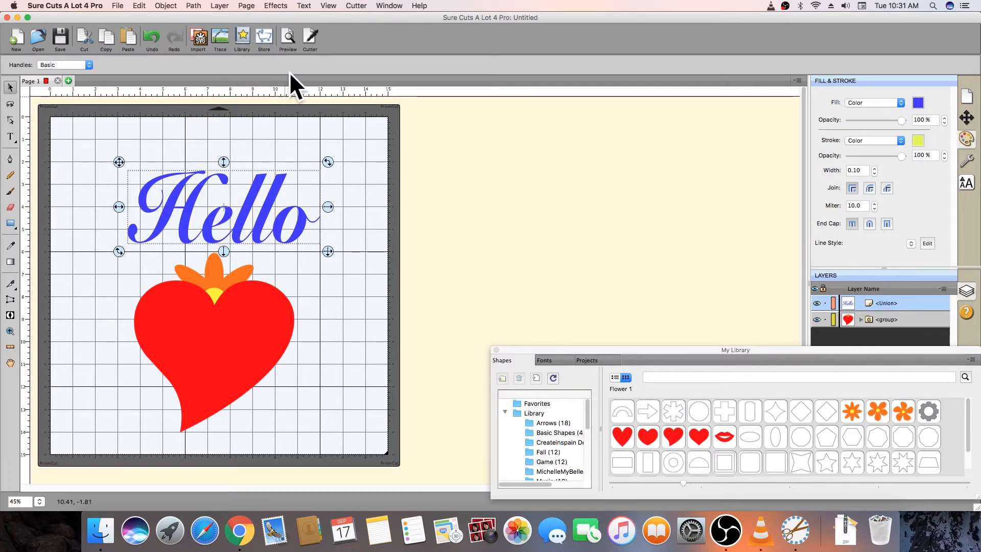
click(289, 41)
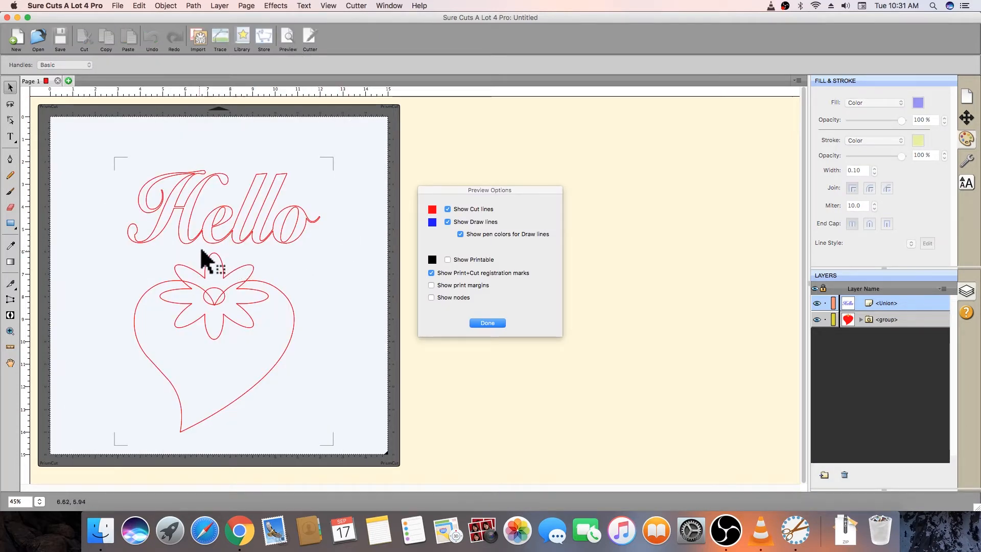
click(485, 324)
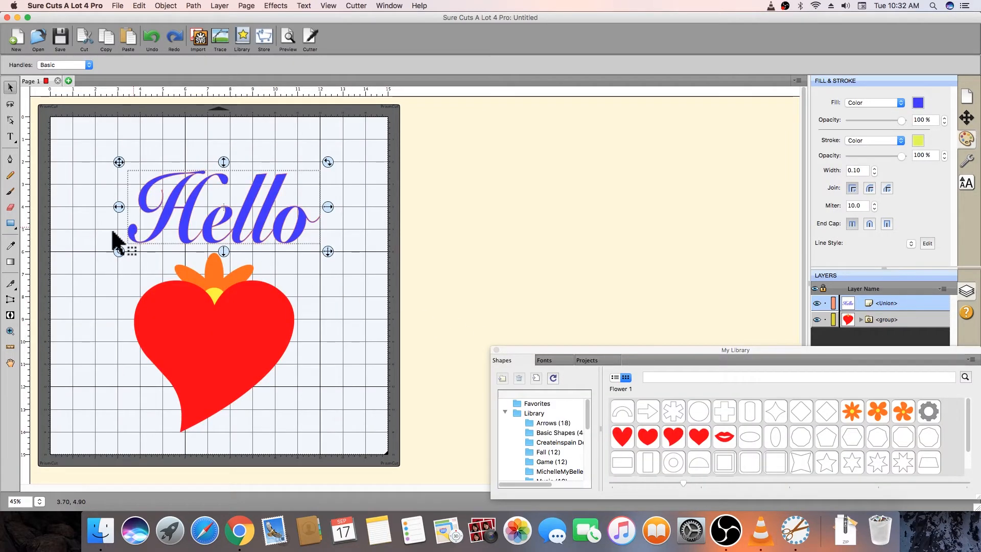
Merge the heart and flower group into one shape with Union, checking the cut-line preview before and after
click(200, 335)
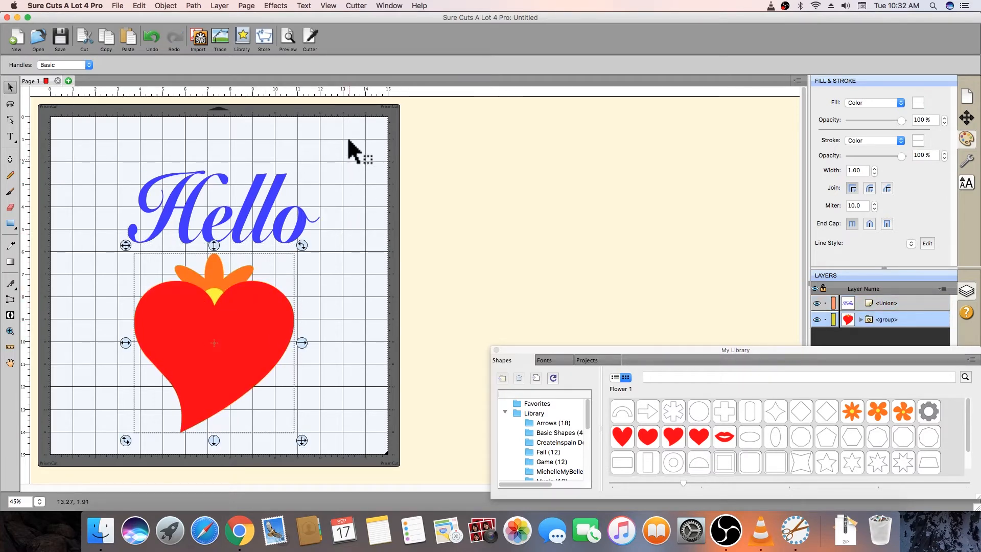
click(288, 38)
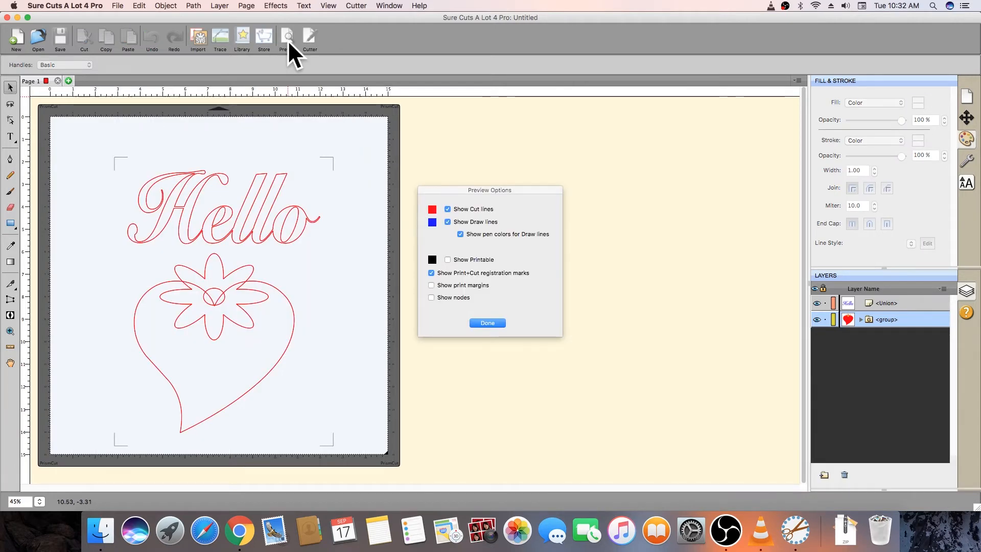
click(488, 323)
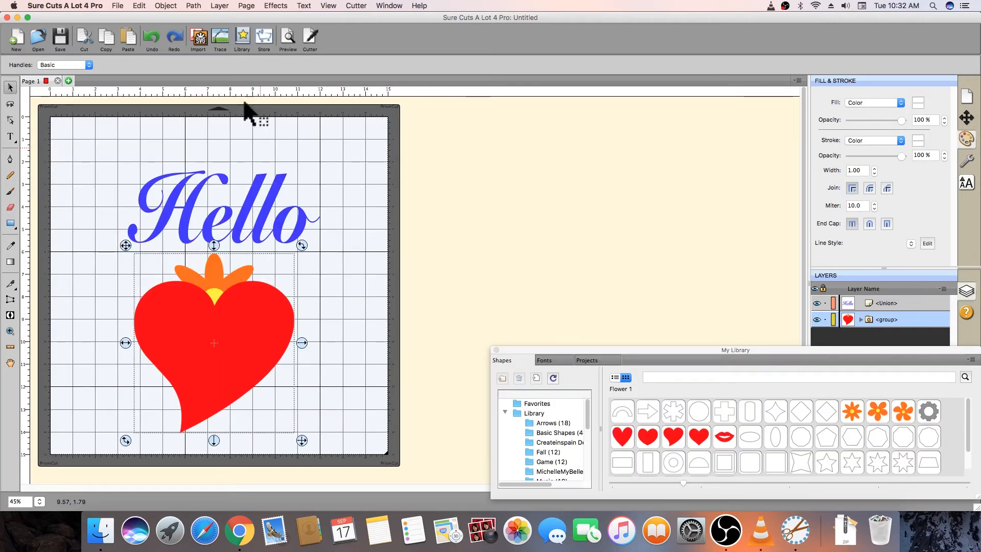
click(196, 10)
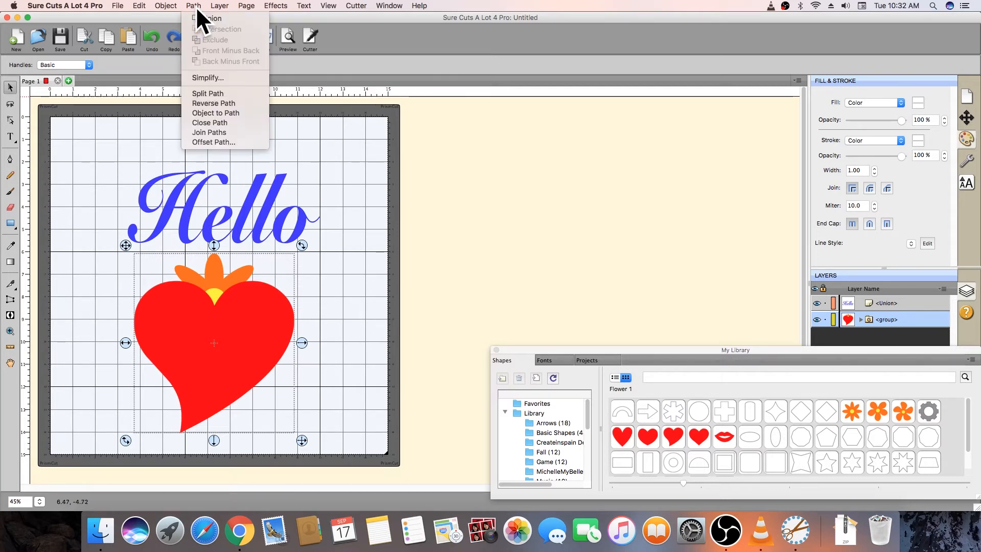
click(241, 20)
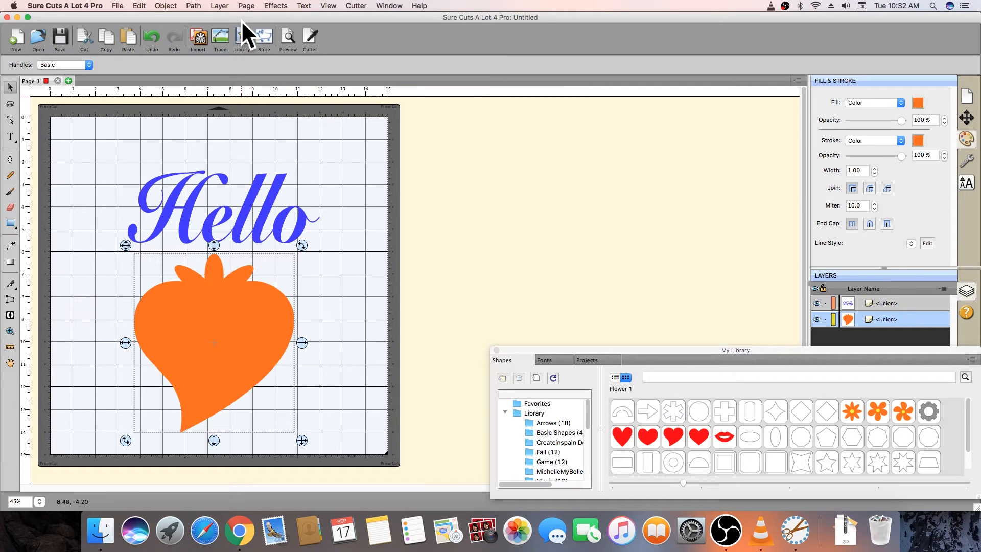
click(289, 39)
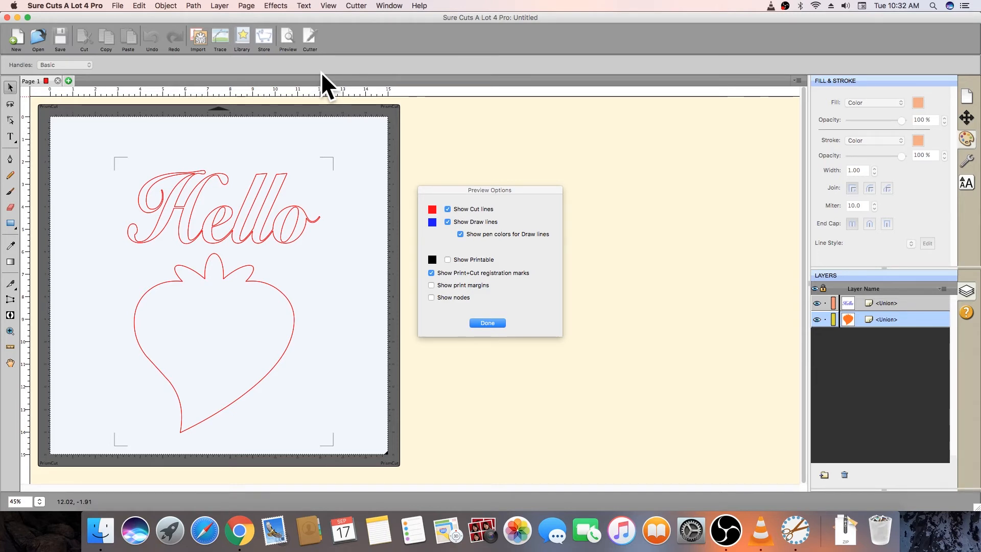
click(488, 323)
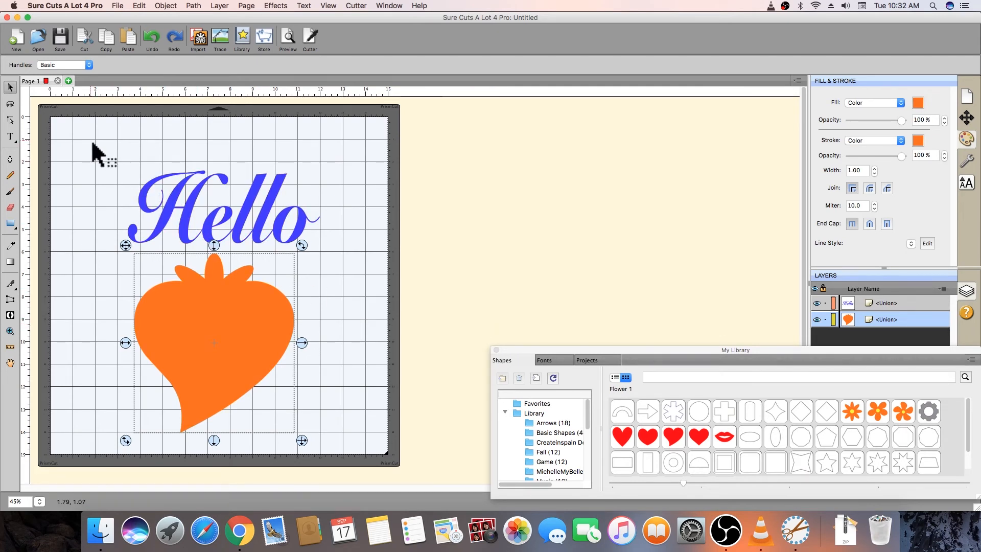
Select the Hello lettering and the merged heart shape together and cut them from the page
drag(92, 148, 352, 449)
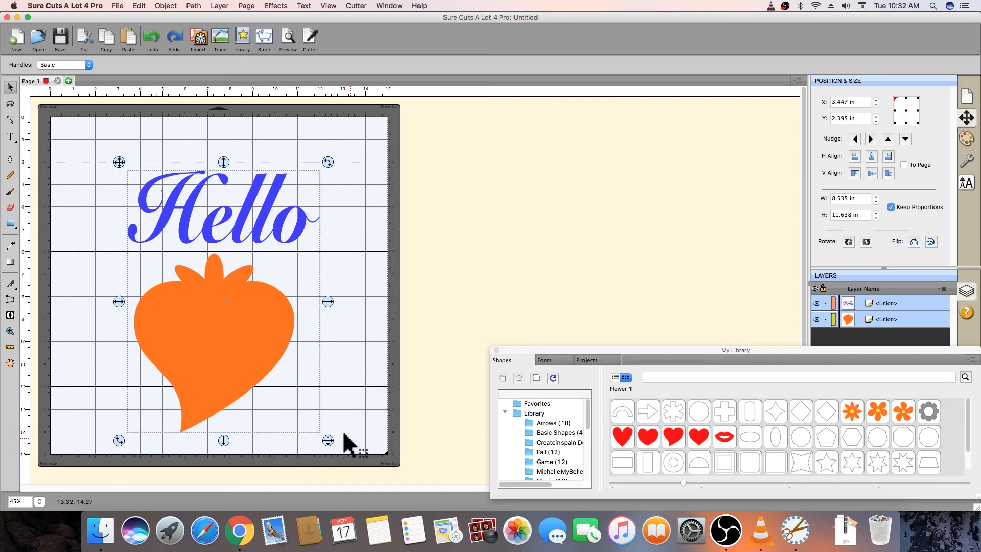
click(141, 7)
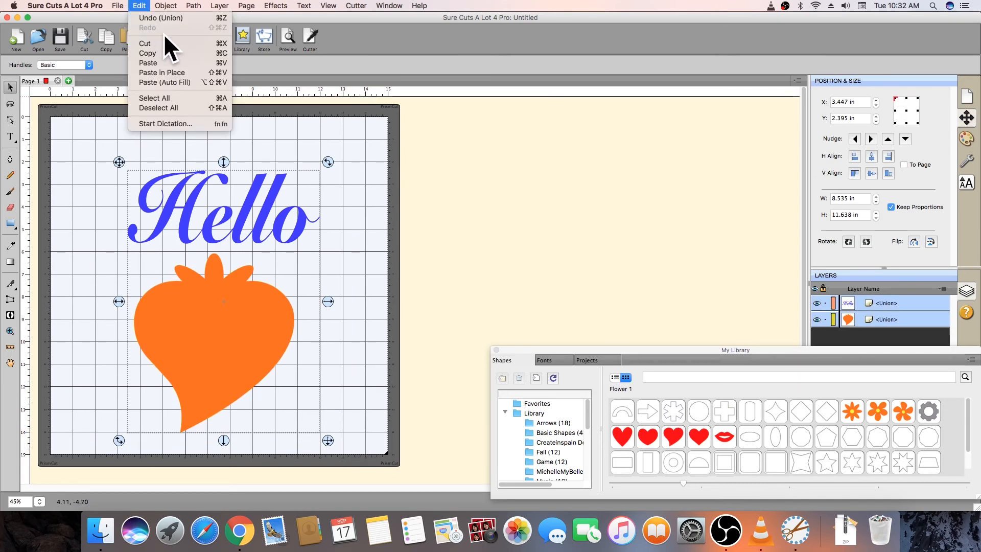
click(194, 44)
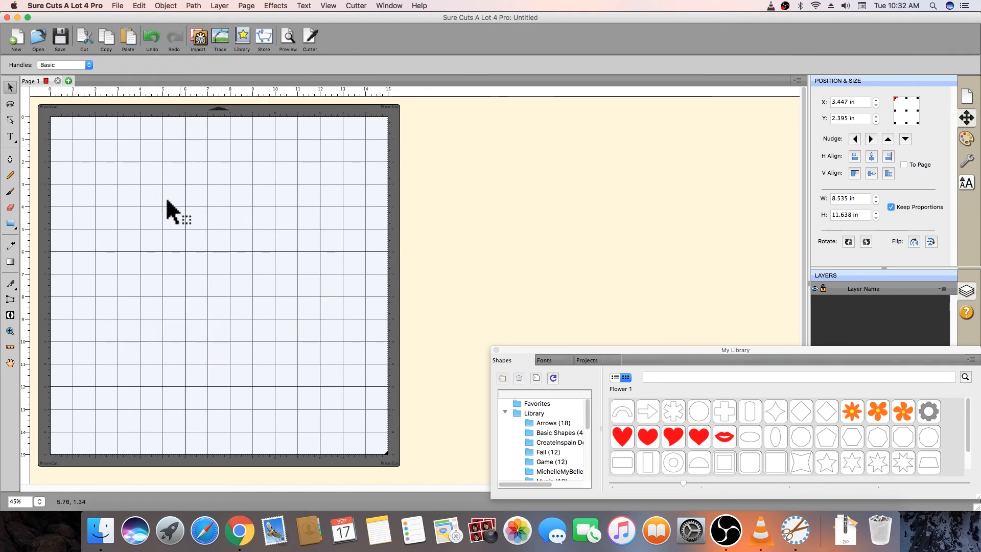